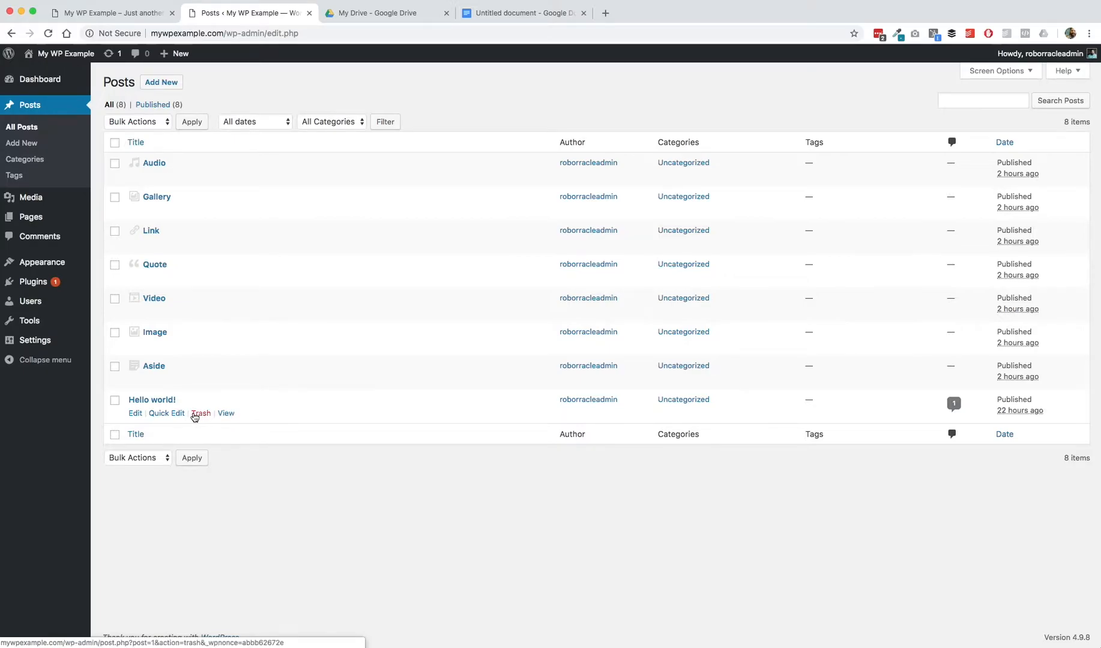
Step: Quick-edit the Hello world! post, set its status to Draft, and update it
left_click(159, 414)
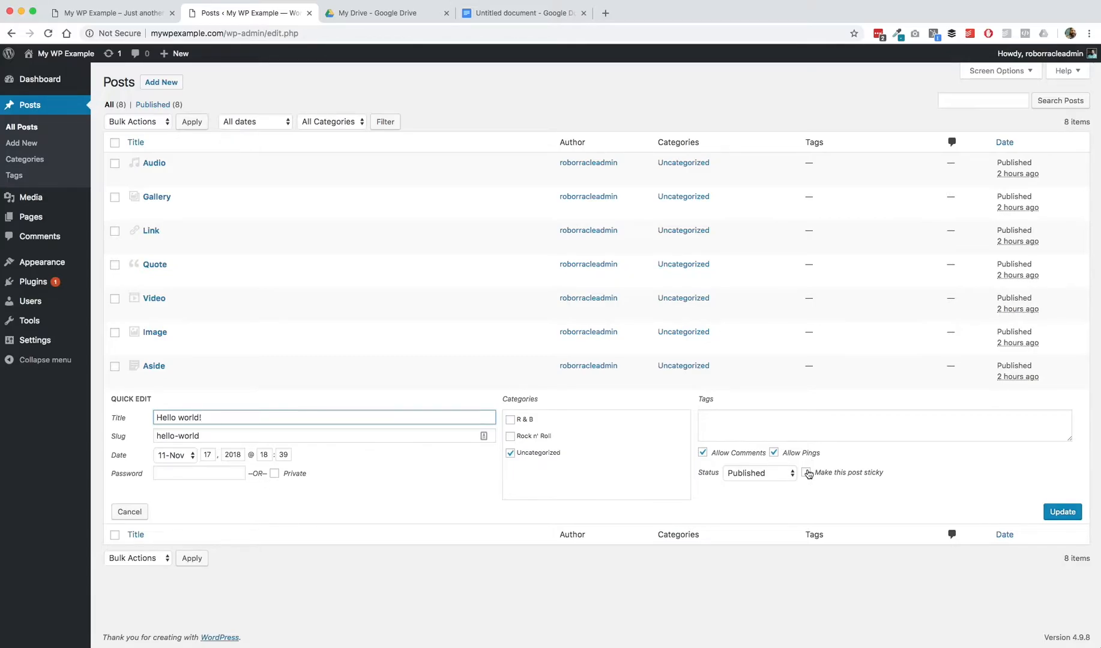
left_click(785, 478)
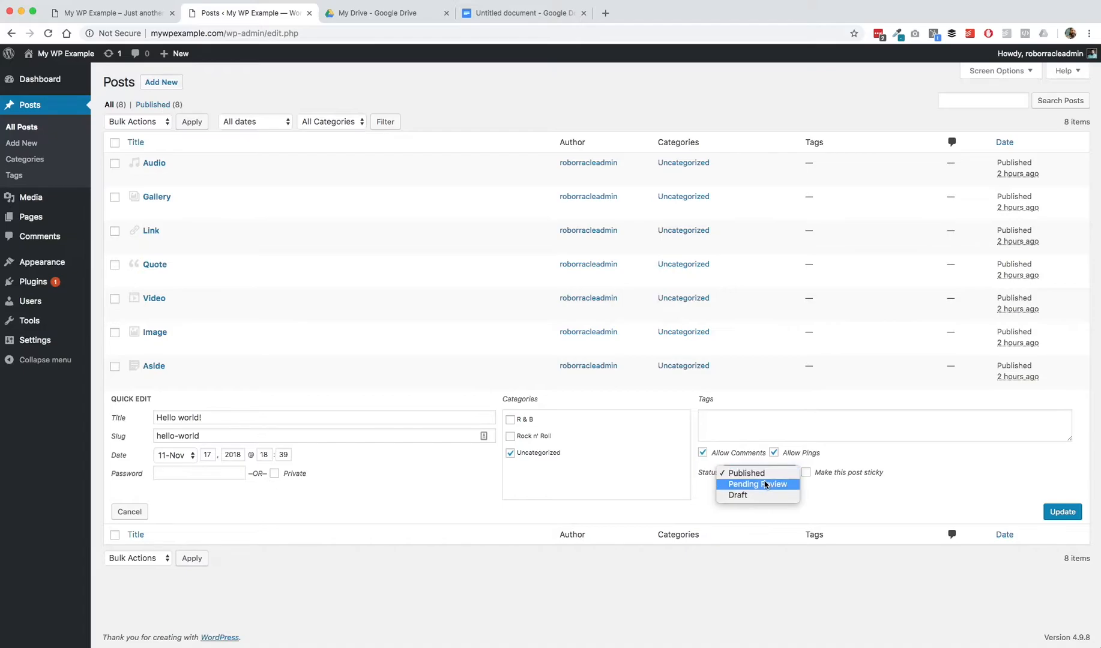
left_click(754, 497)
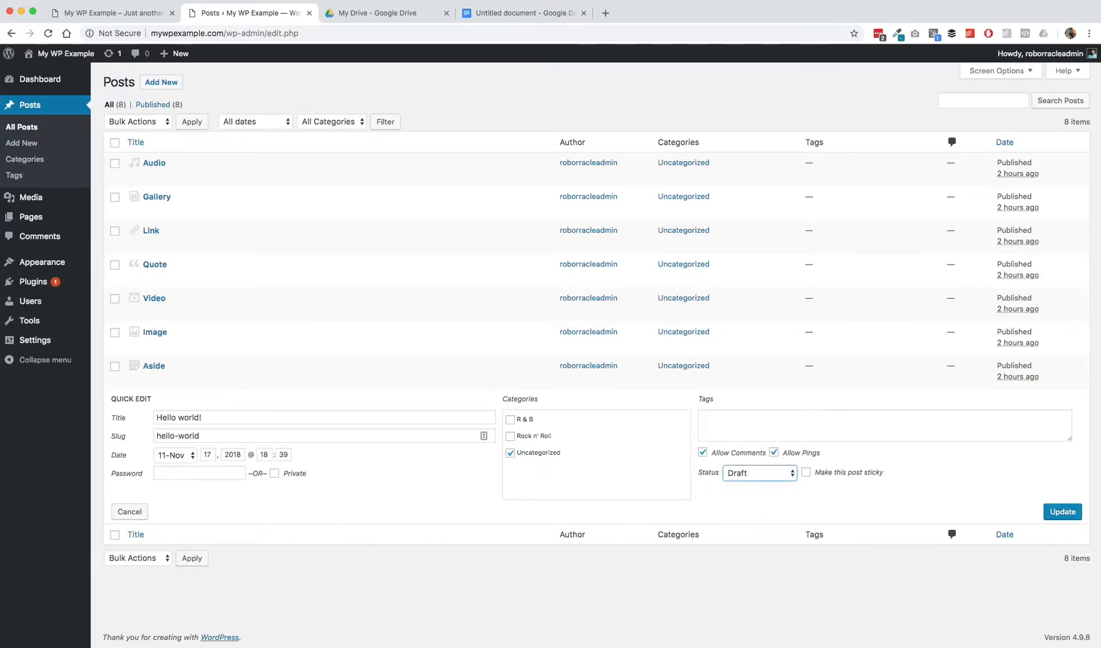
left_click(771, 476)
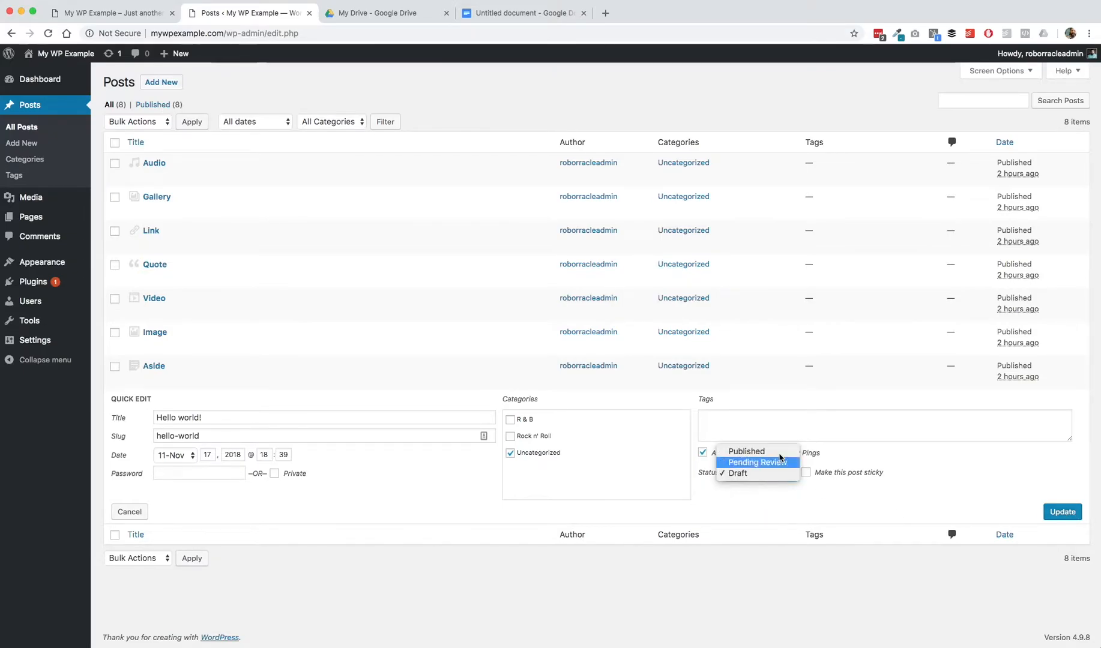
left_click(1060, 515)
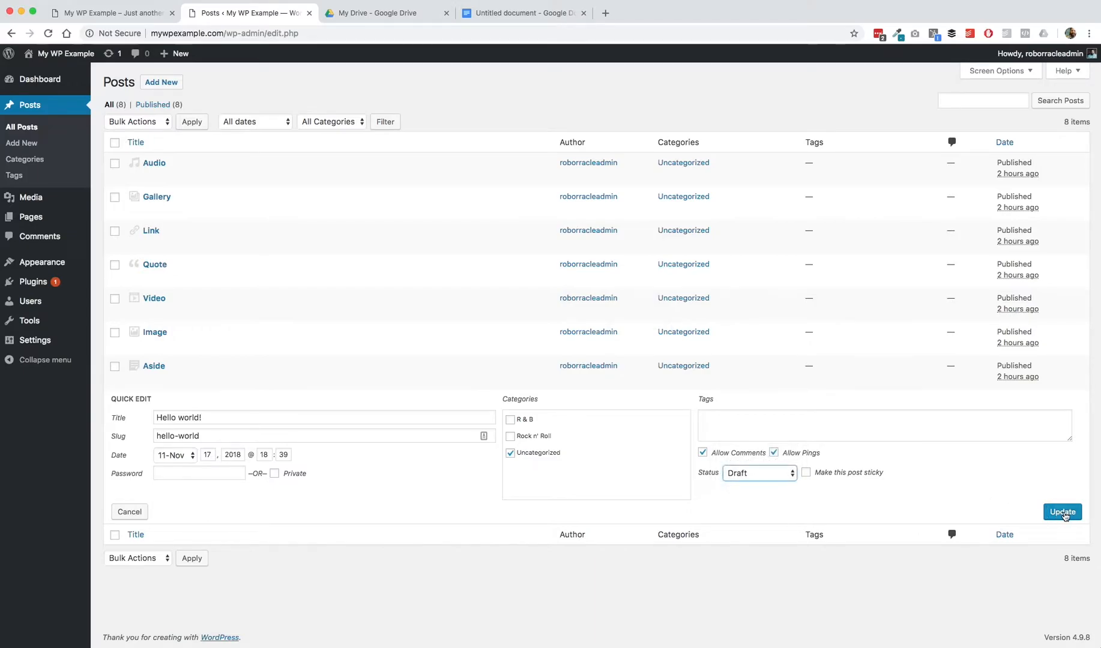
left_click(1063, 513)
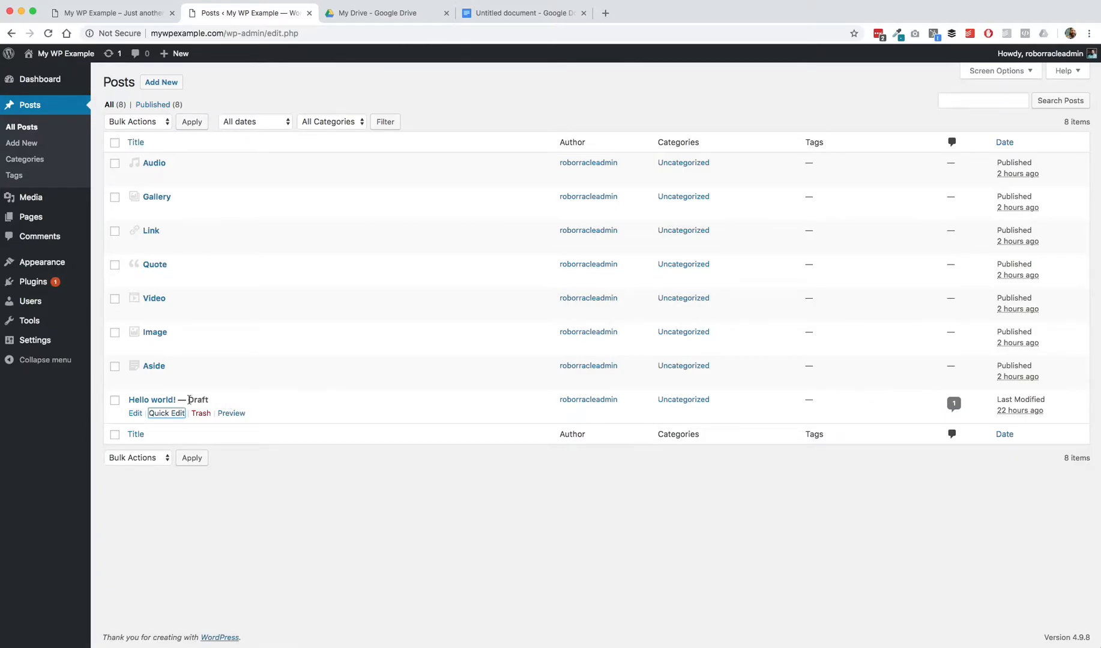
Step: Move the Hello world! post to the Trash
left_click_drag(177, 400, 216, 401)
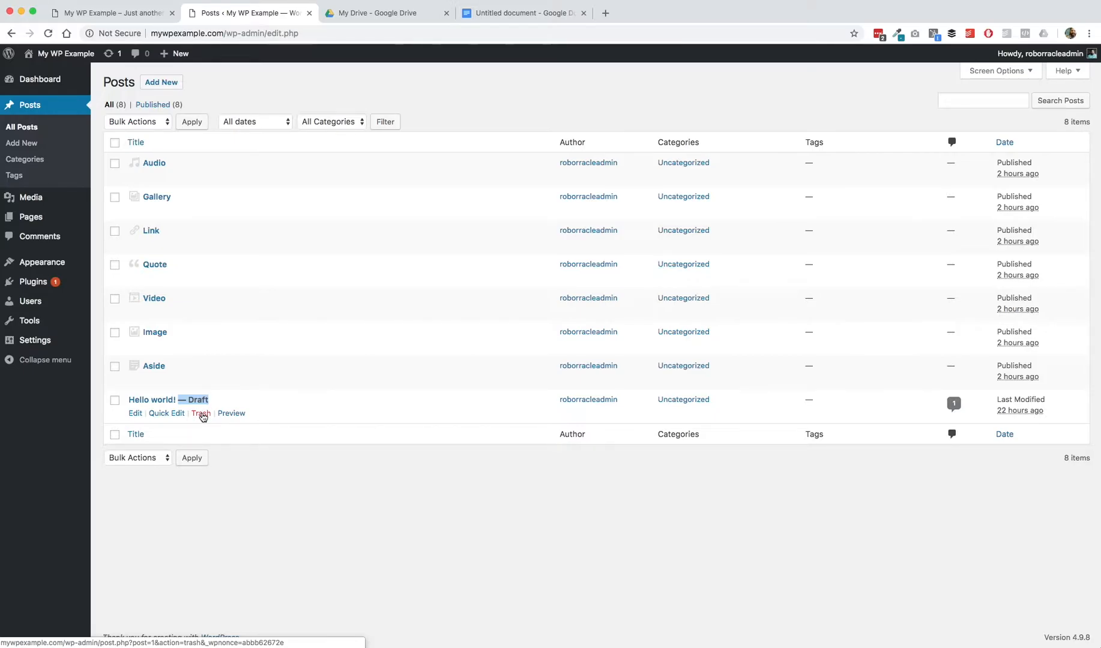
left_click(202, 415)
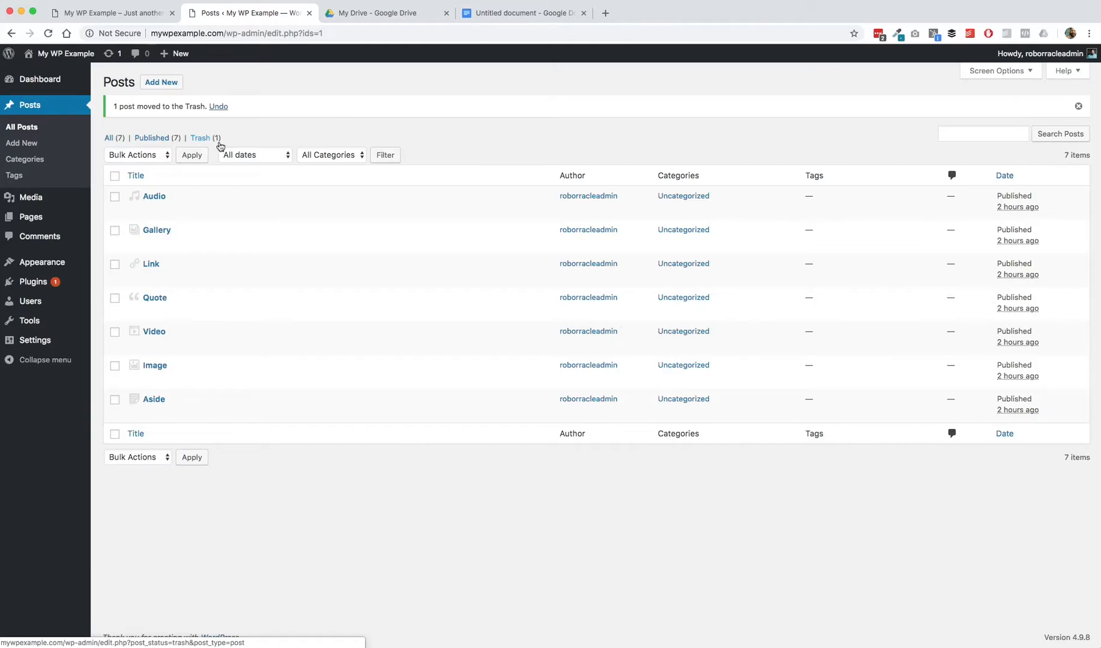
Step: Restore the Hello world! post from the Trash and return to the list of all posts
left_click(201, 140)
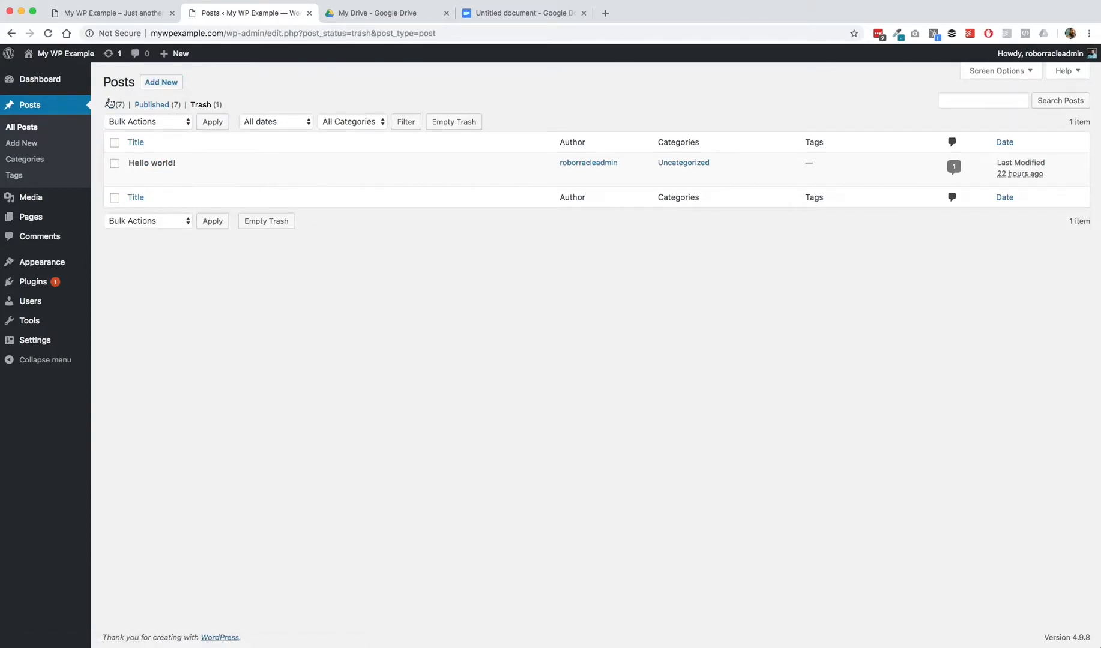
left_click(142, 176)
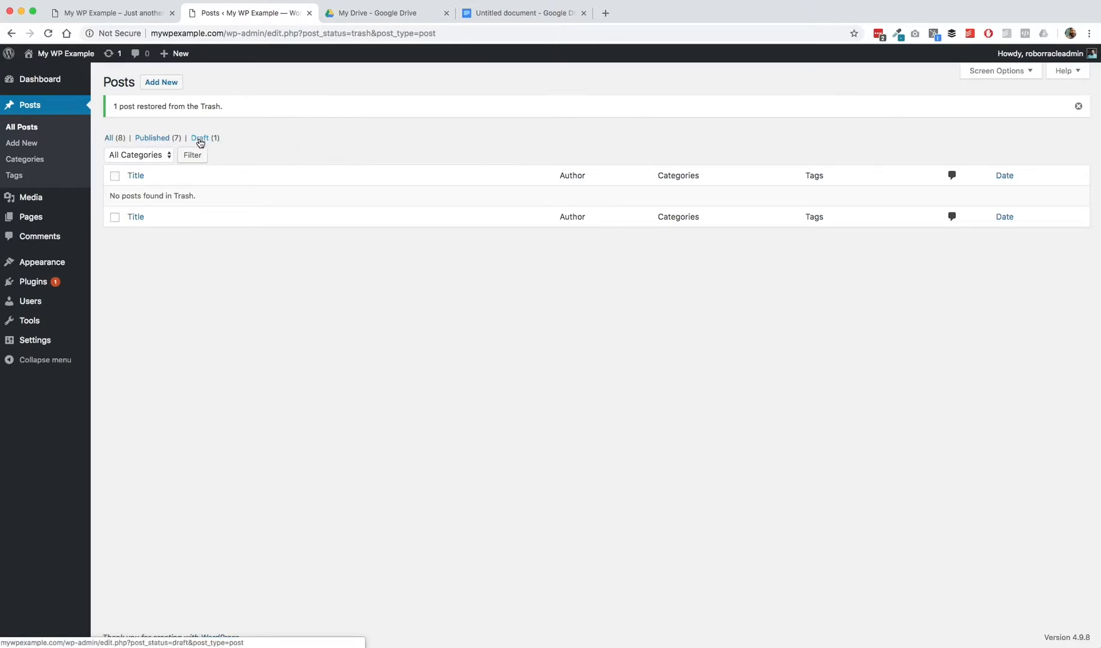
left_click(114, 139)
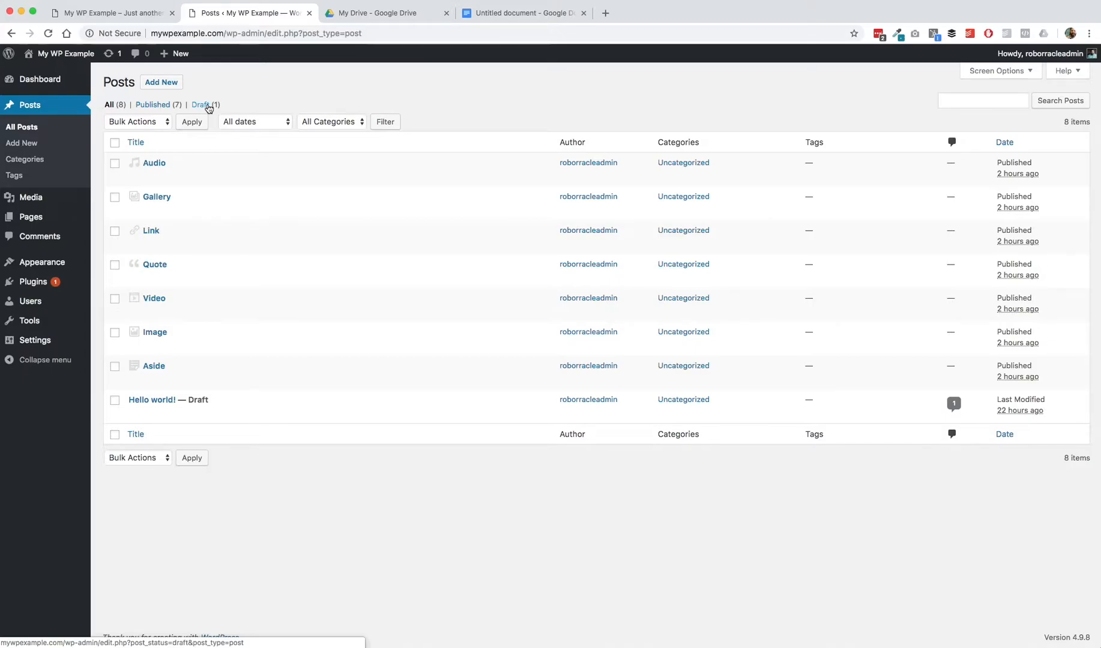
Step: Select all posts and apply the Edit bulk action to open the bulk edit form
left_click(139, 124)
left_click(264, 84)
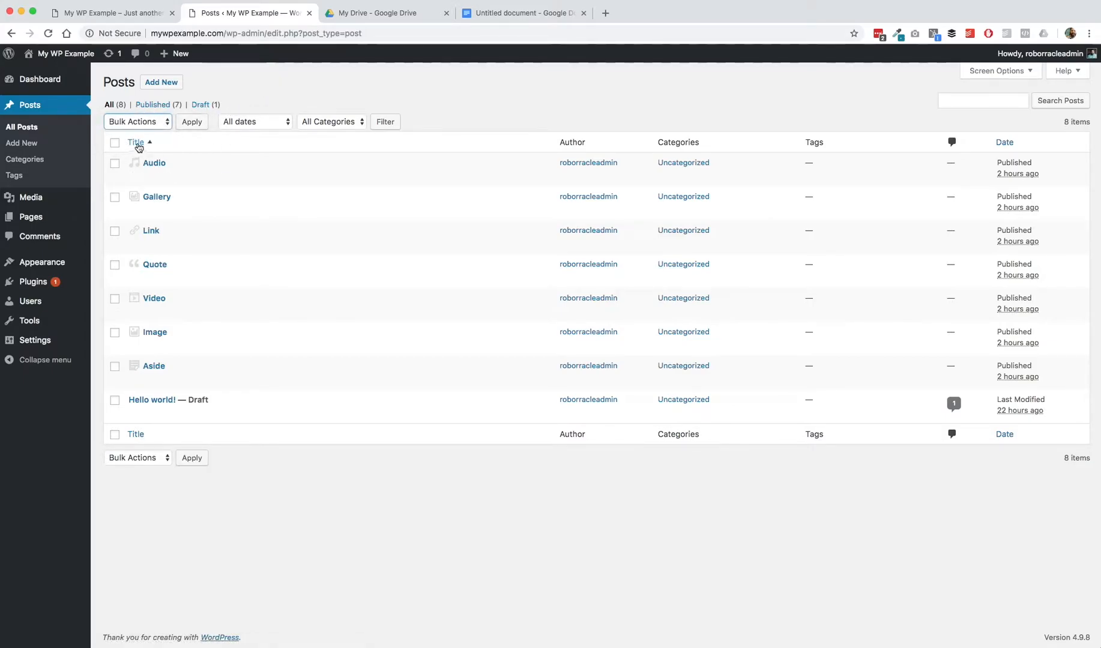
left_click(114, 143)
left_click(115, 143)
left_click(116, 143)
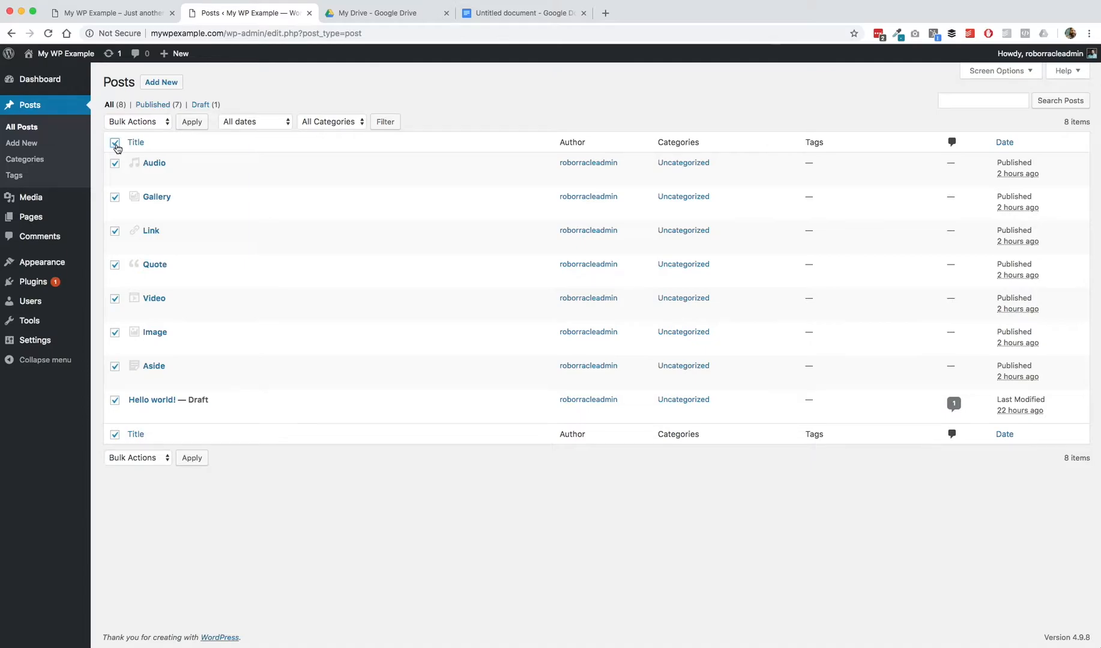
left_click(167, 123)
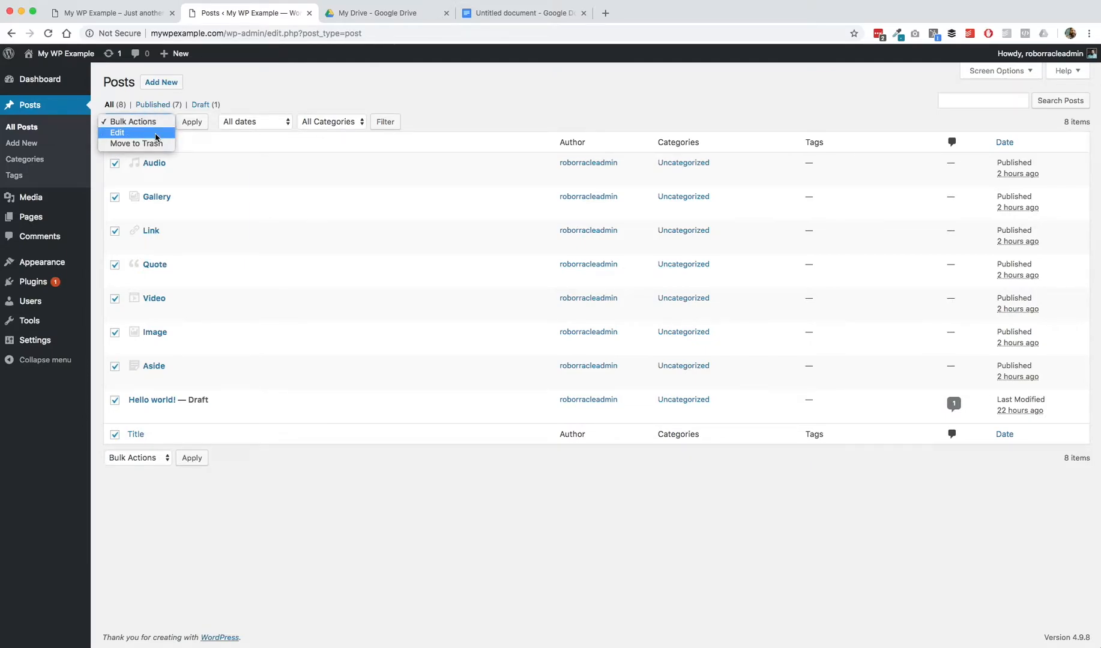
left_click(151, 134)
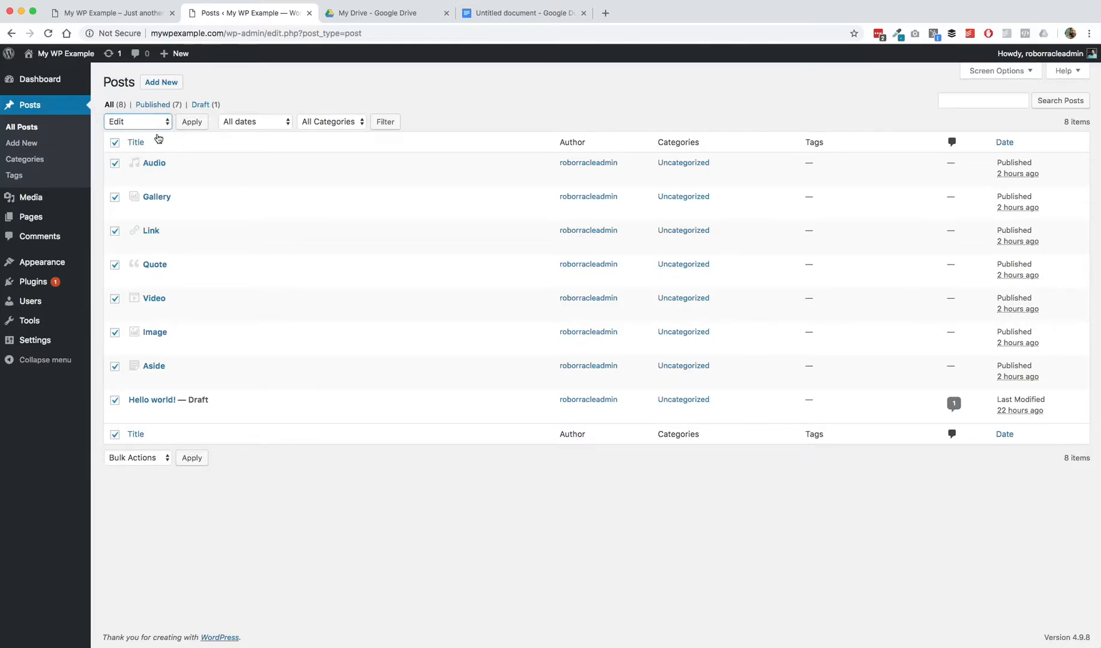
left_click(194, 123)
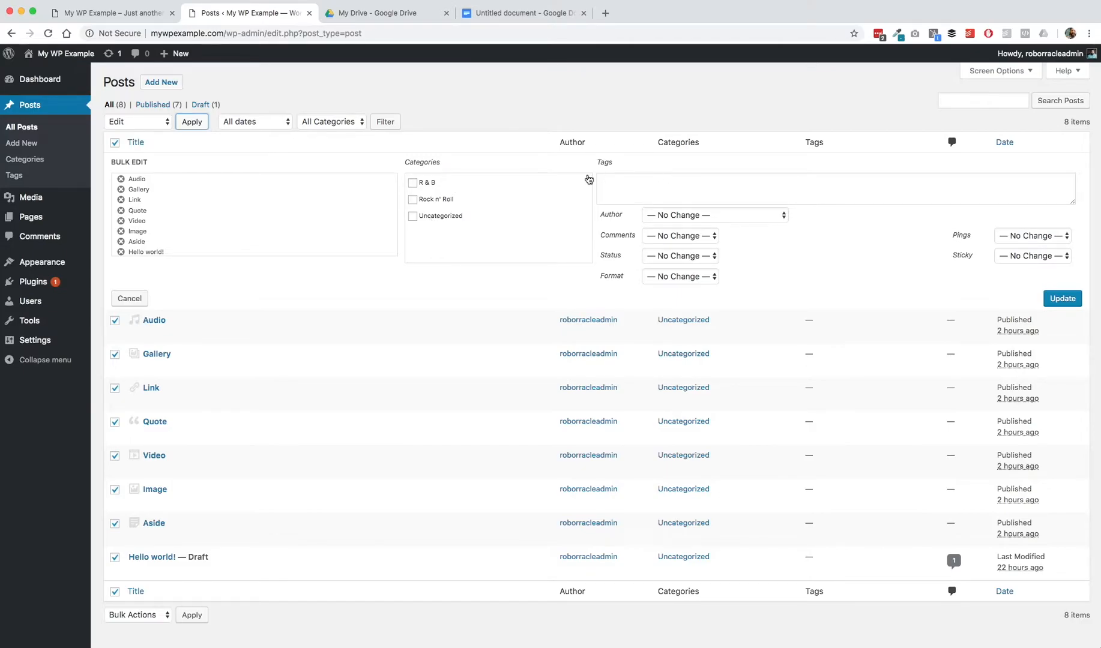
Step: Tick the Rock n' Roll category for the selected posts in the bulk edit form
scroll(450, 186, "down", 1)
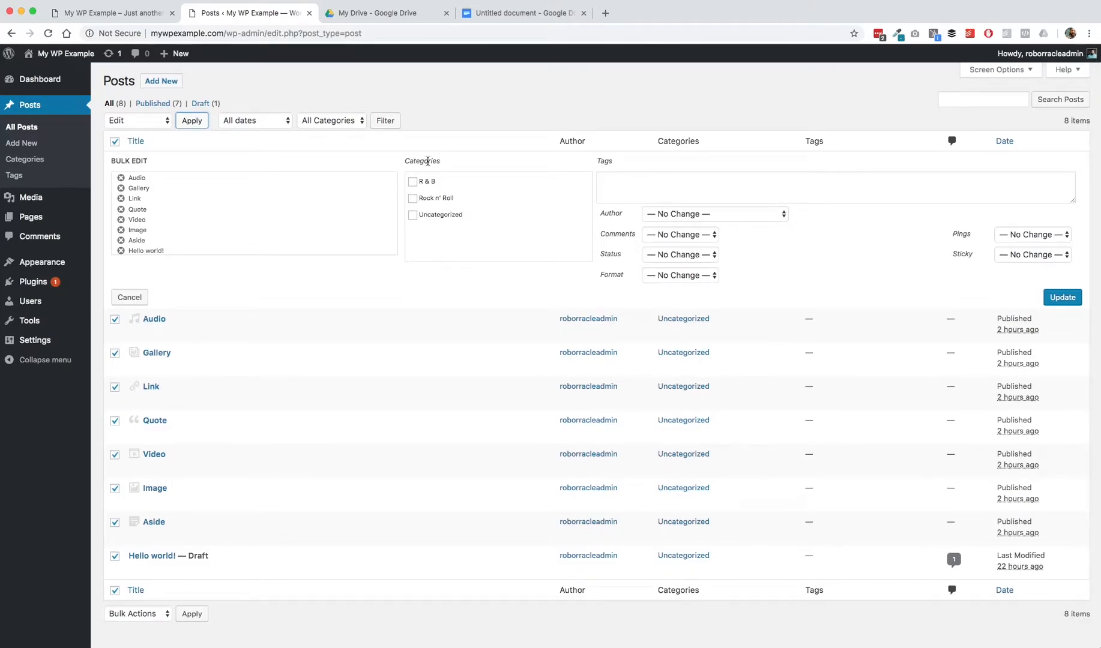
scroll(520, 228, "down", 1)
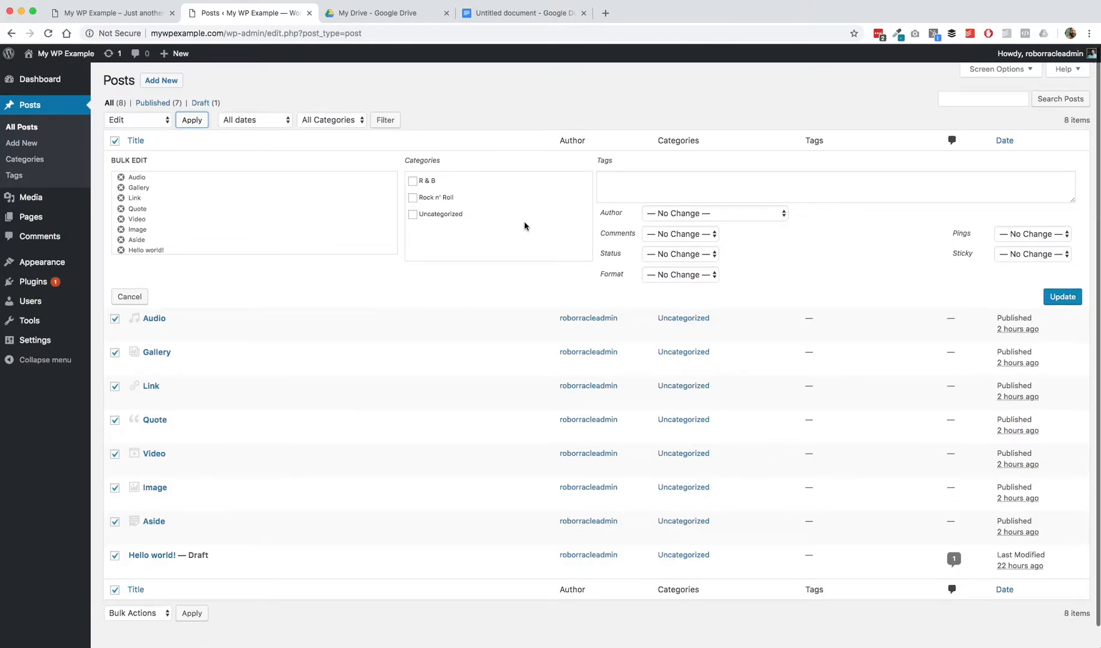
left_click(413, 199)
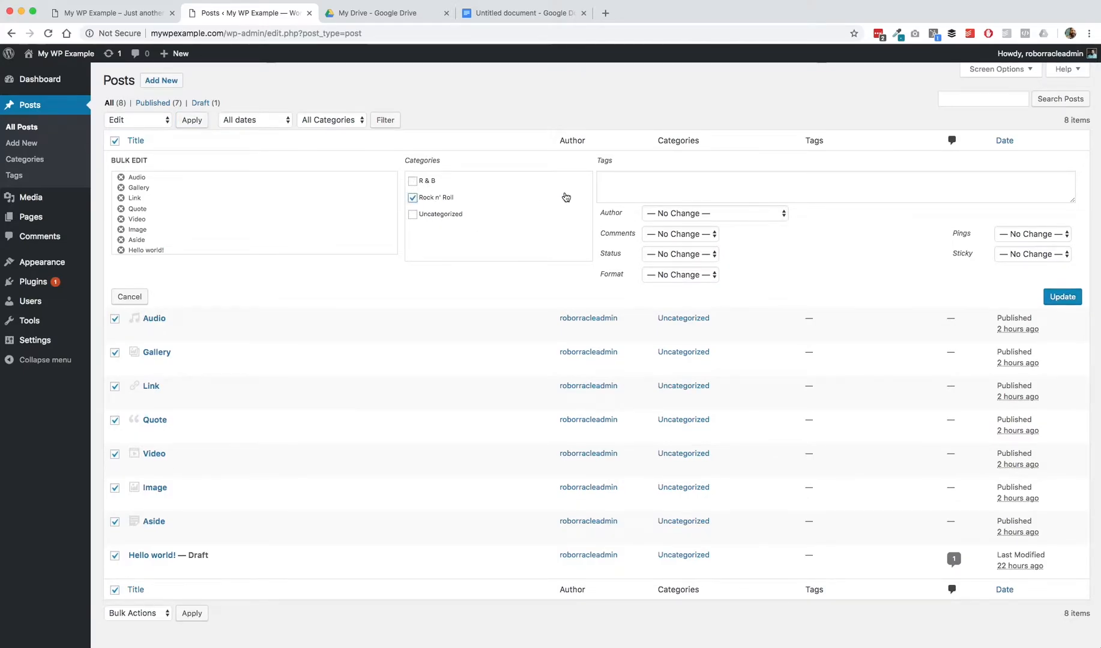
Step: Examine the Author, Comments and Status choices available in the bulk edit form
left_click(743, 215)
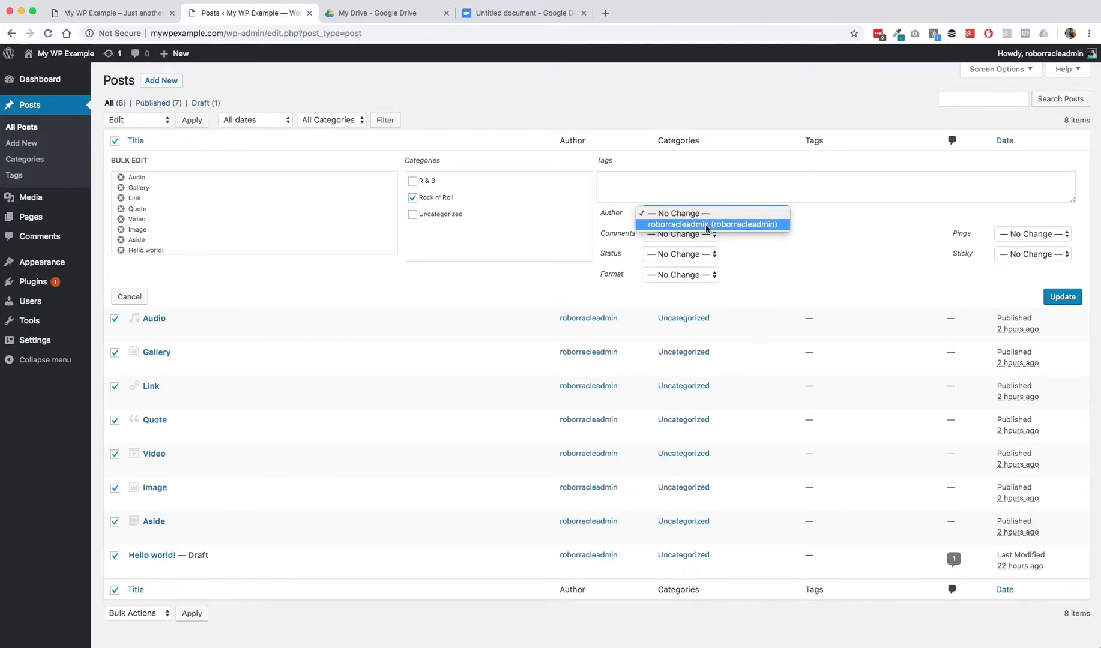
left_click(777, 255)
left_click(701, 236)
left_click(766, 246)
left_click(696, 253)
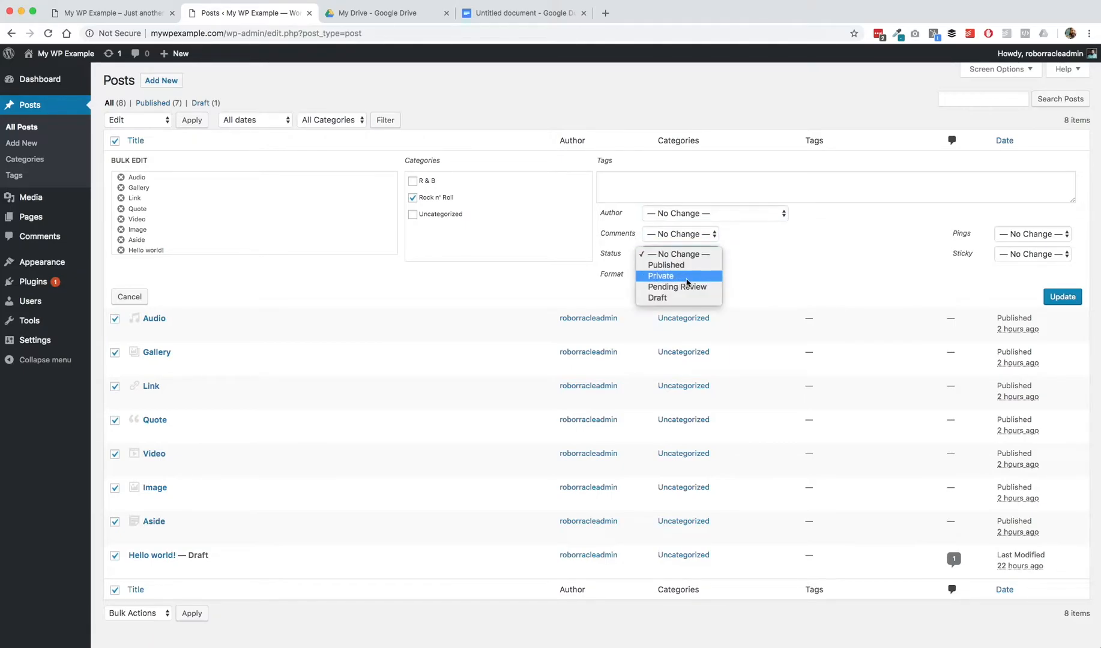
left_click(767, 246)
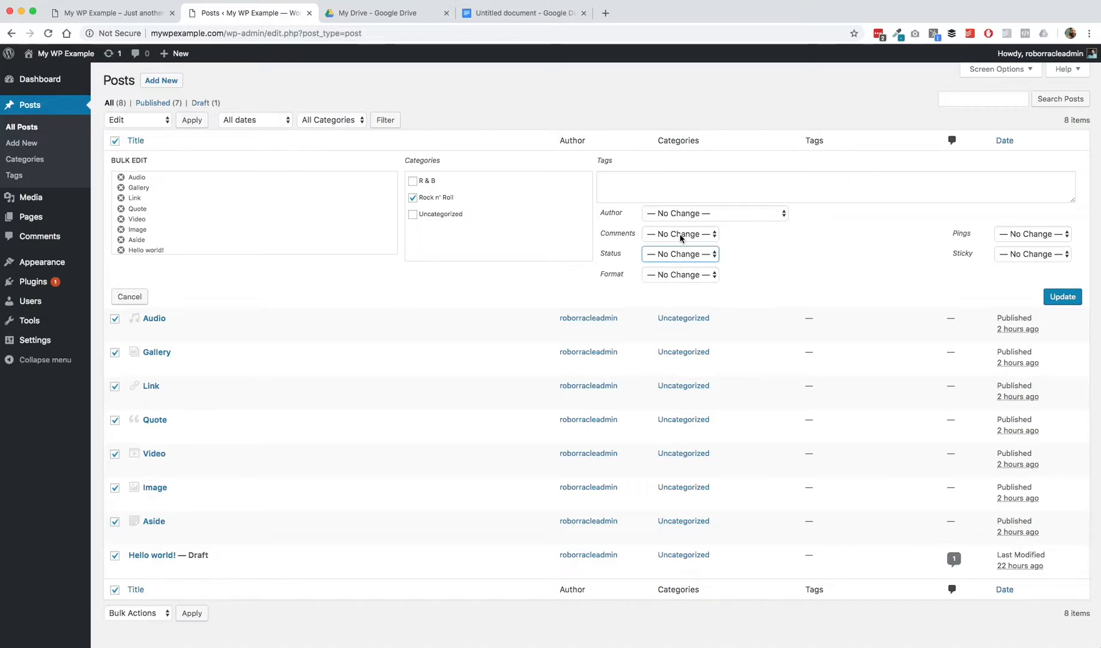
left_click(668, 255)
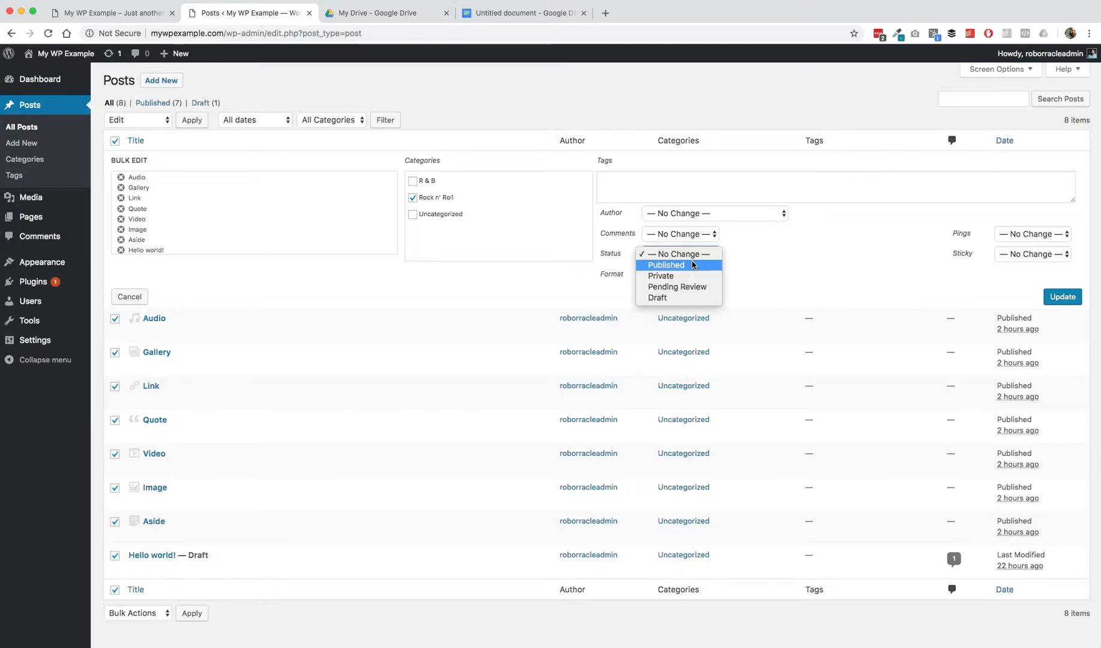
left_click(757, 246)
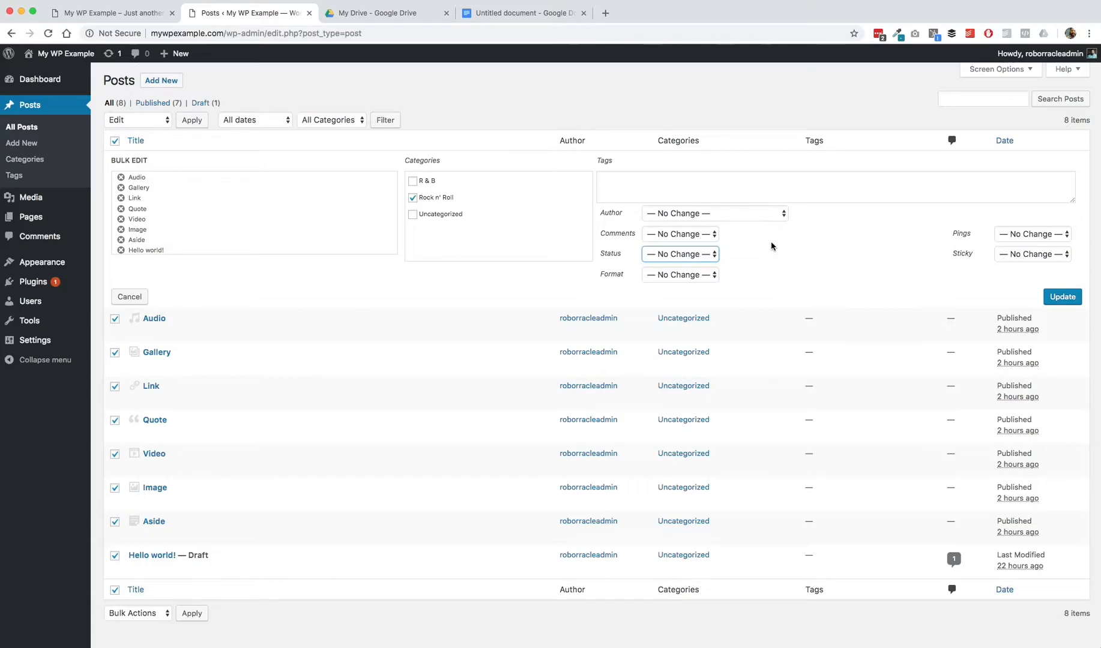
left_click(695, 257)
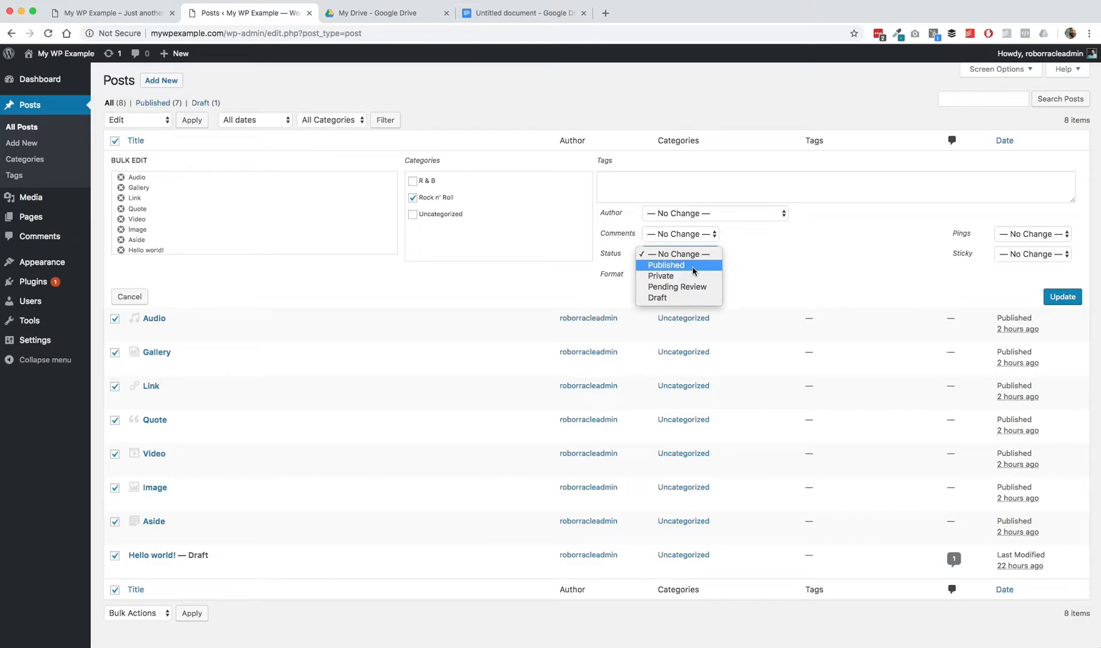
left_click(781, 256)
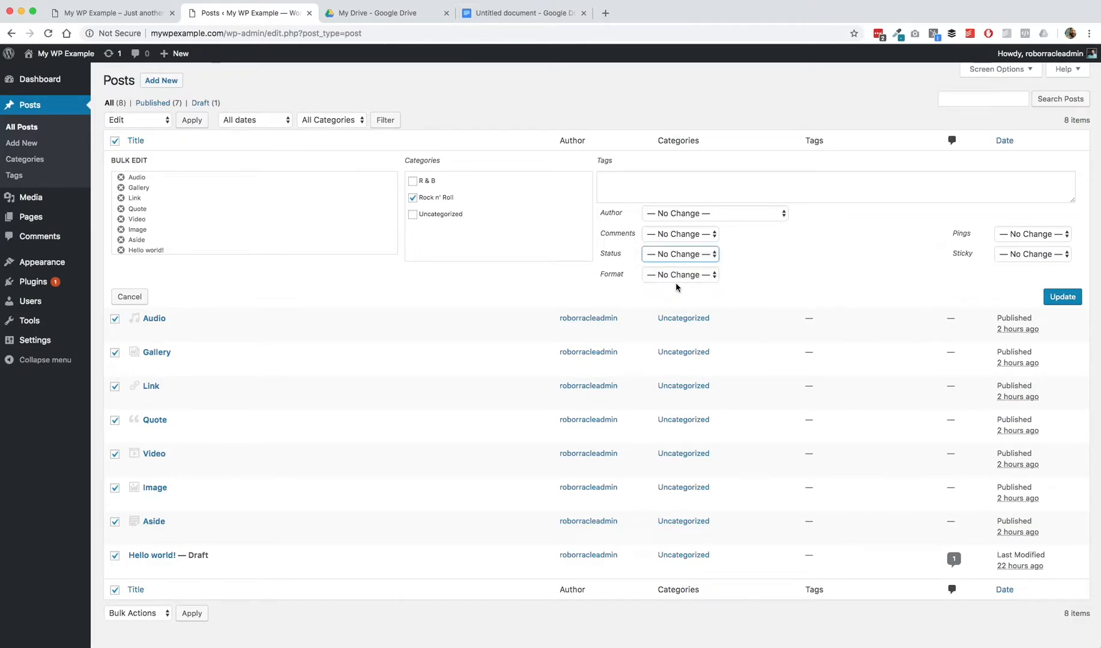
Step: Examine the Format, Pings and Sticky choices available in the bulk edit form
left_click(694, 275)
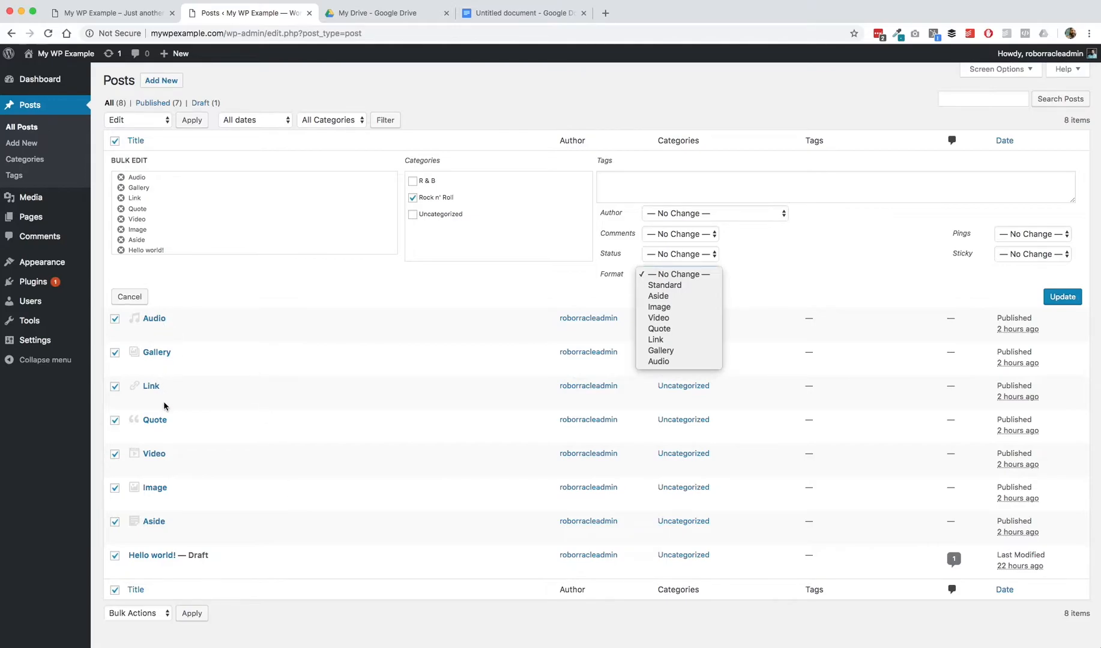
left_click(787, 280)
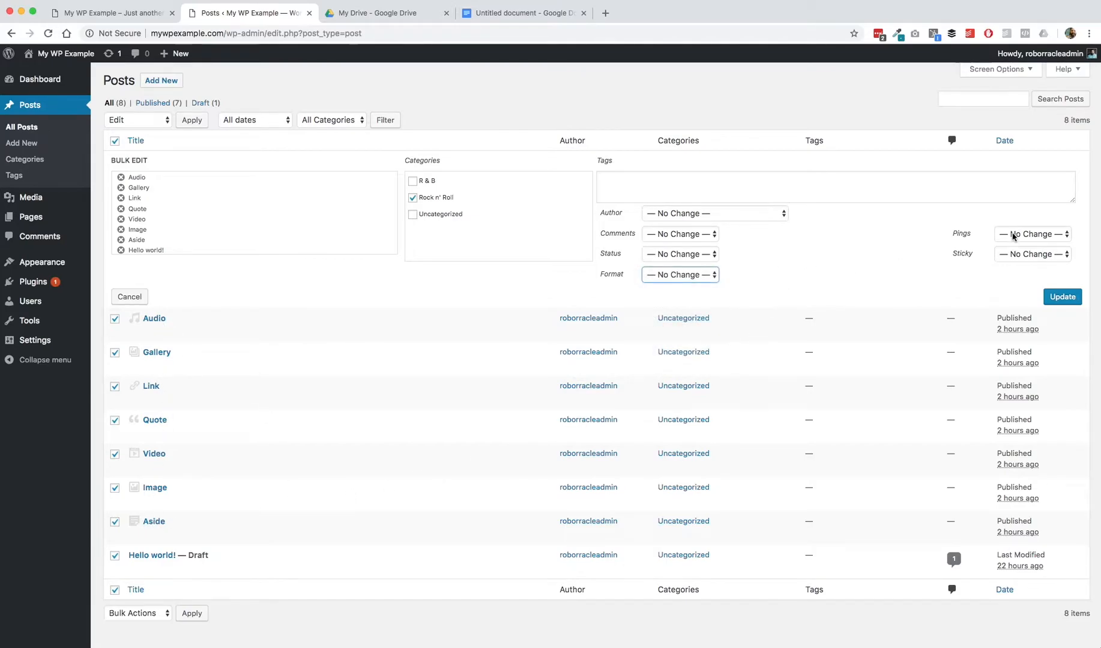
left_click(1033, 235)
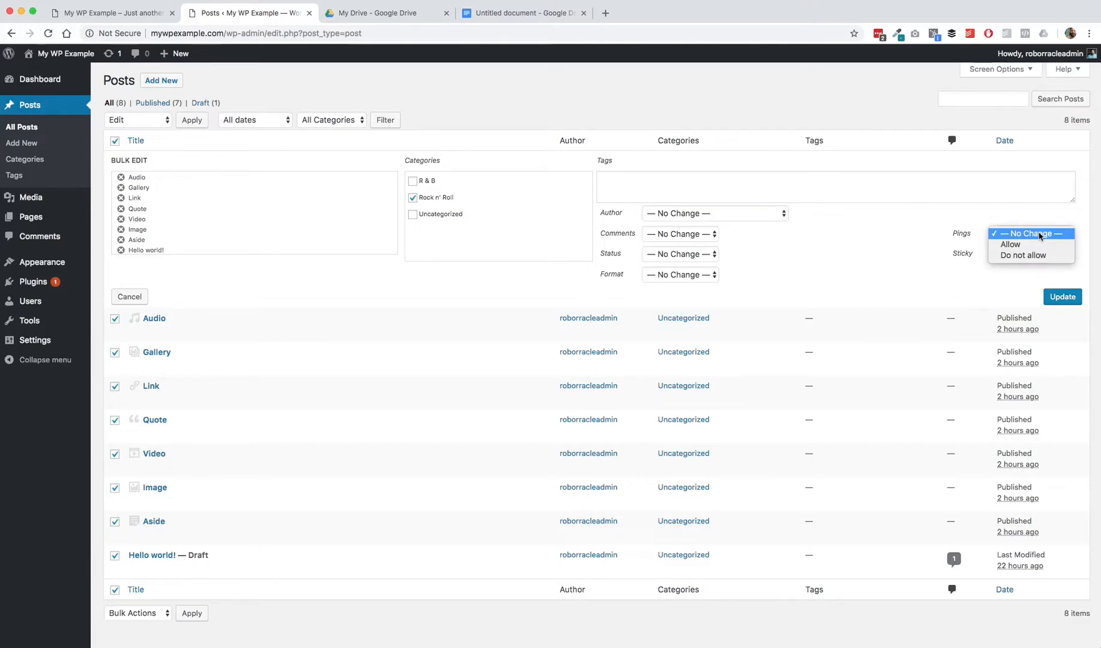
left_click(913, 254)
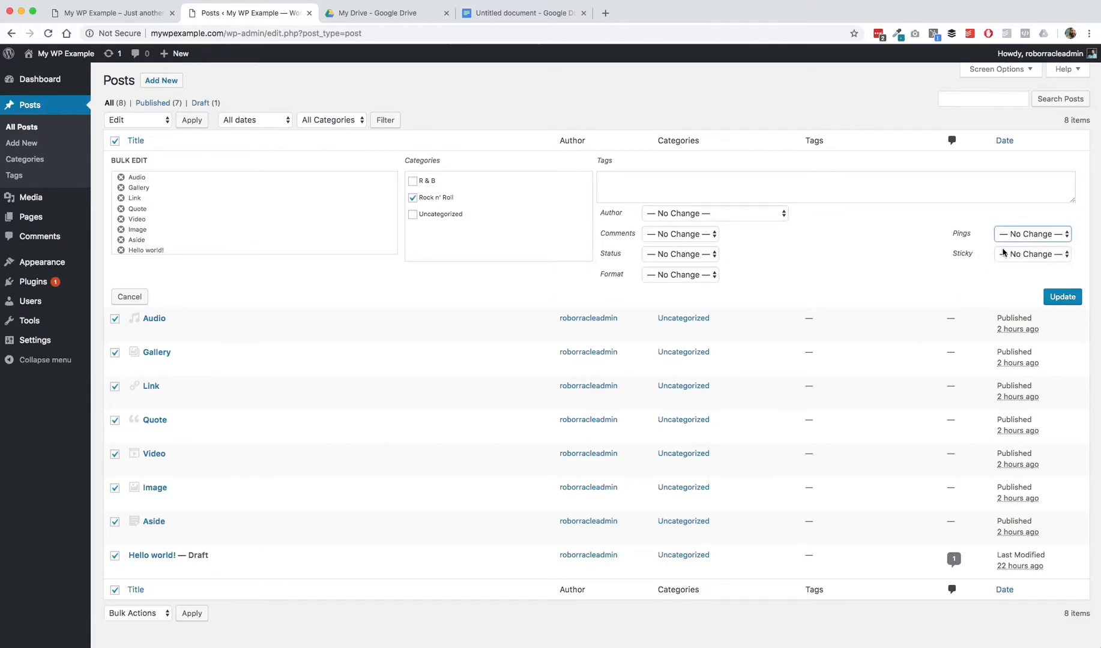
left_click(1008, 253)
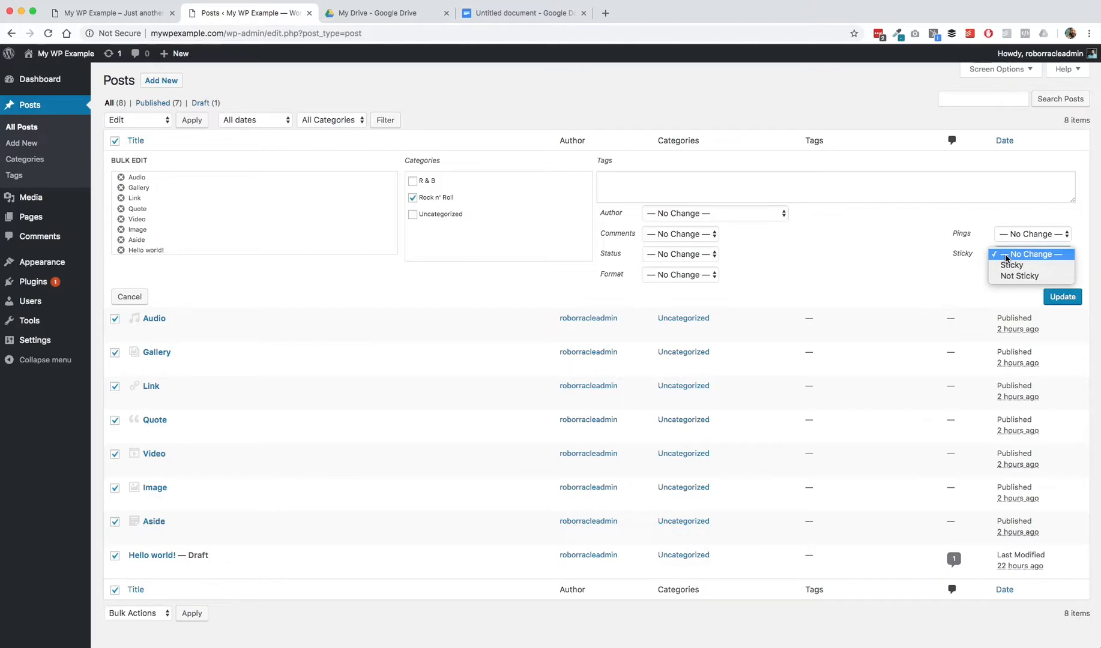
left_click(862, 243)
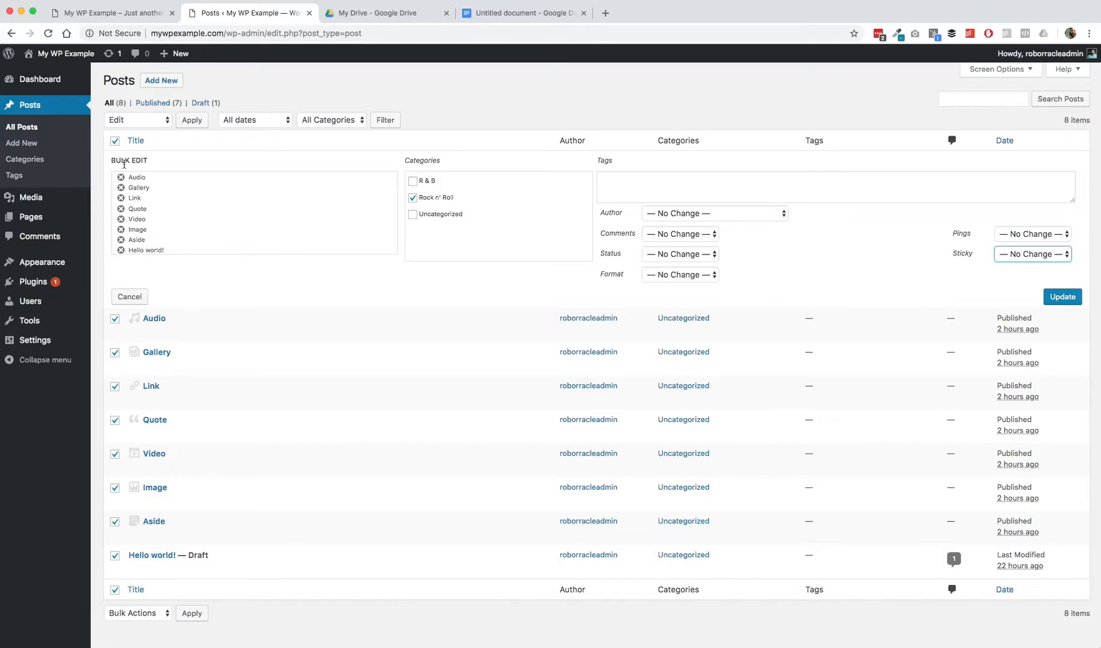
Step: Remove Link, Image, Video and Gallery from the bulk edit selection, then cancel the bulk edit
left_click(121, 198)
left_click(122, 220)
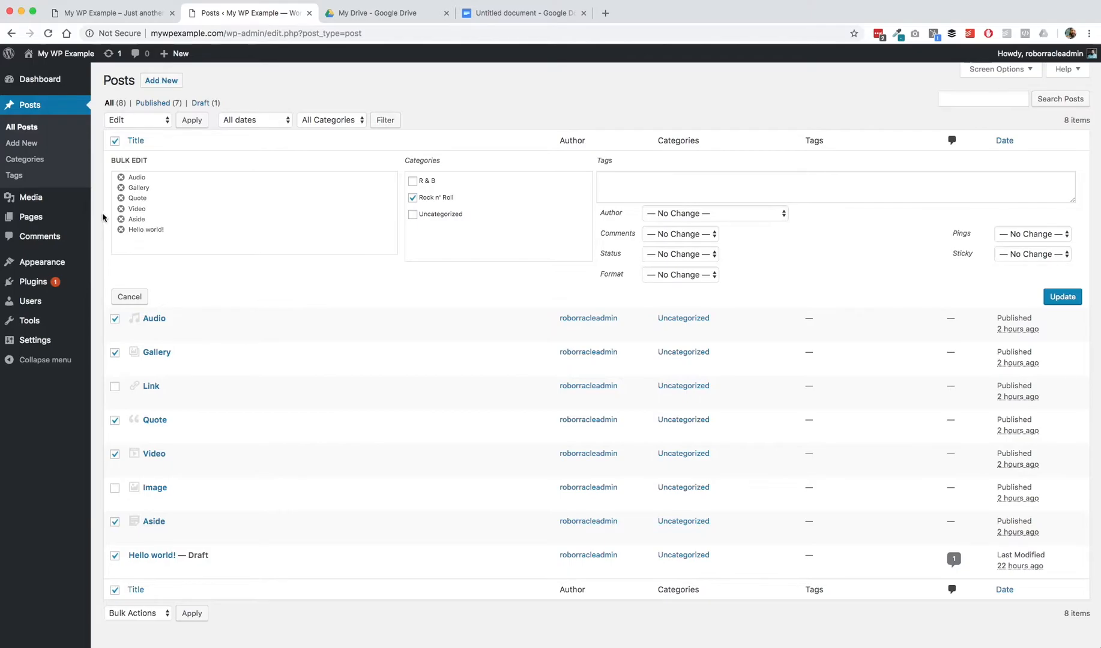
left_click(121, 208)
left_click(121, 187)
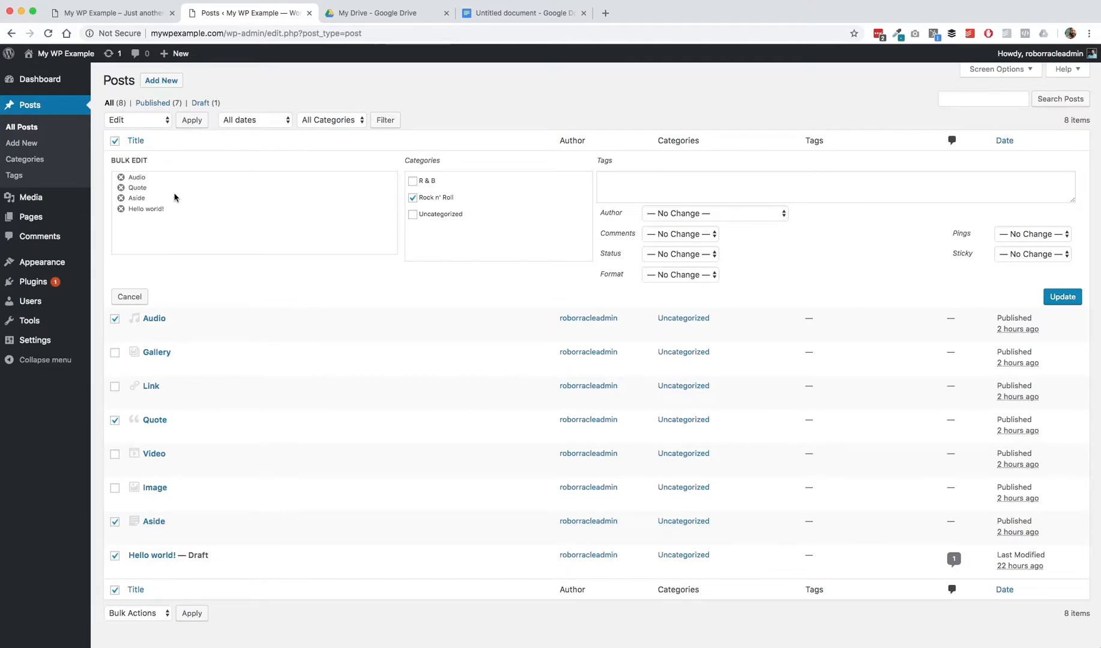
left_click(130, 297)
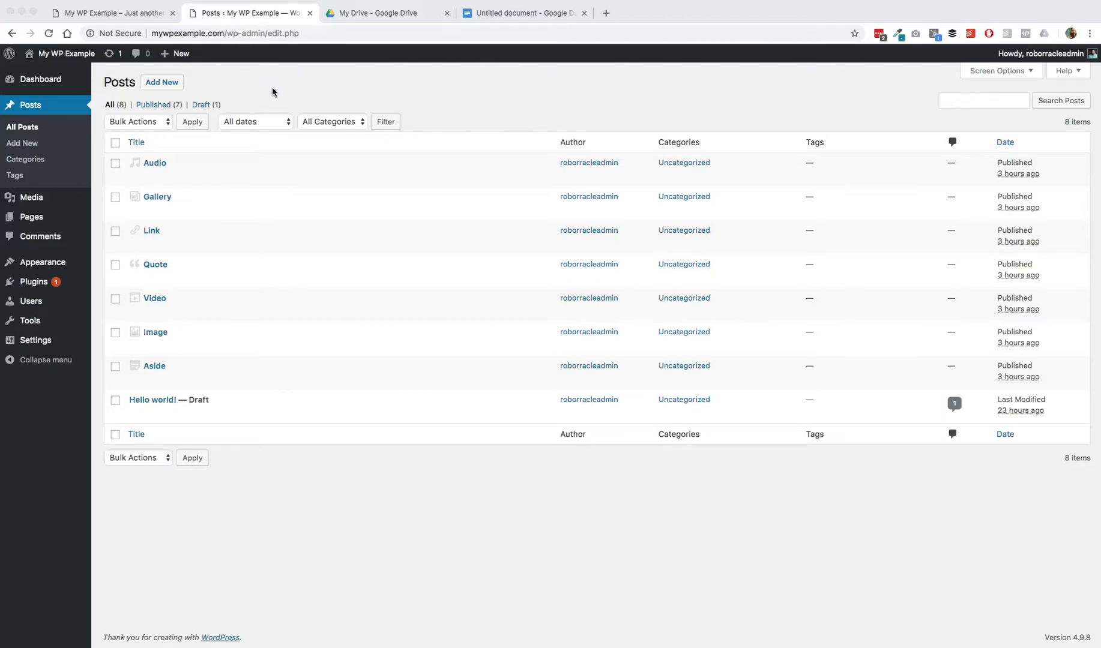
Step: Examine the date and category filter choices above the post list
left_click(268, 118)
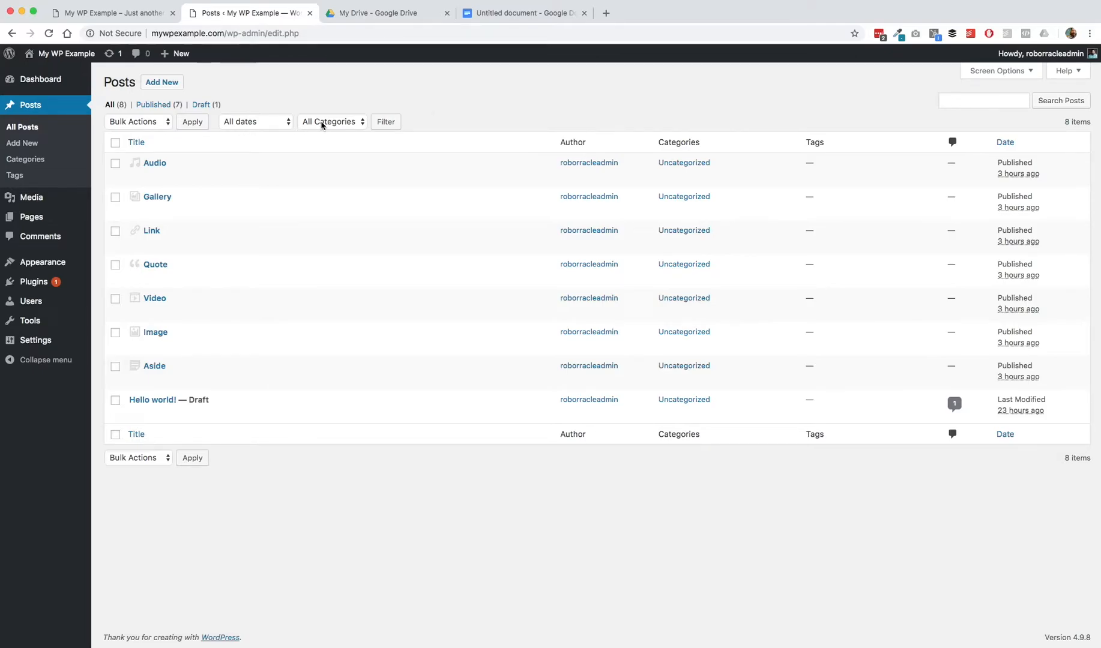
left_click(262, 122)
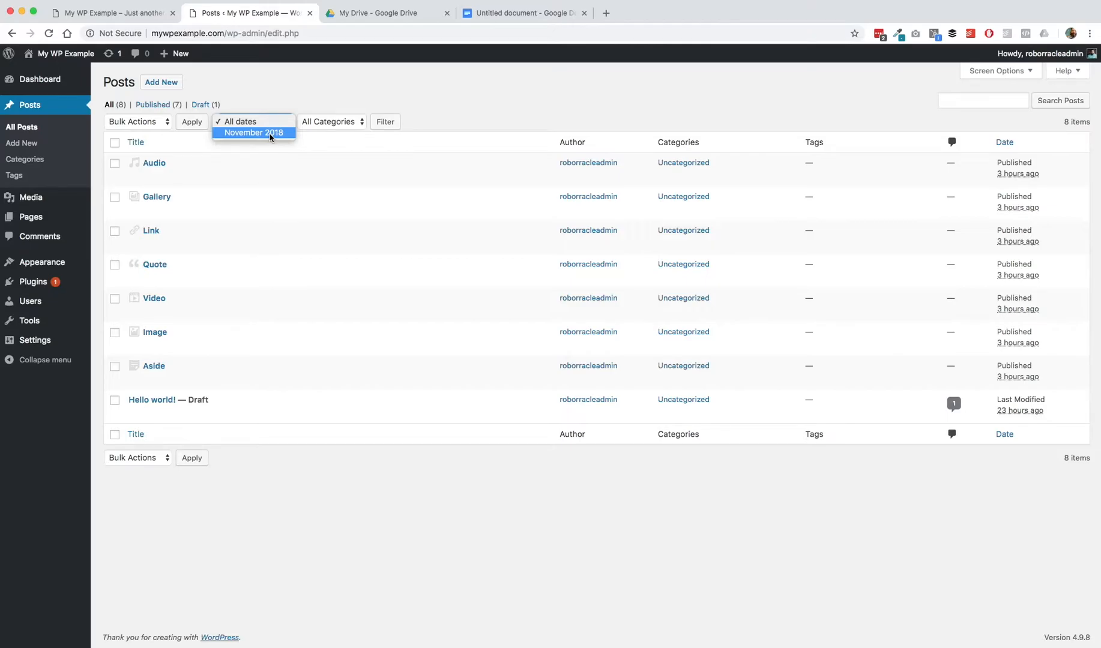
left_click(340, 125)
left_click(340, 124)
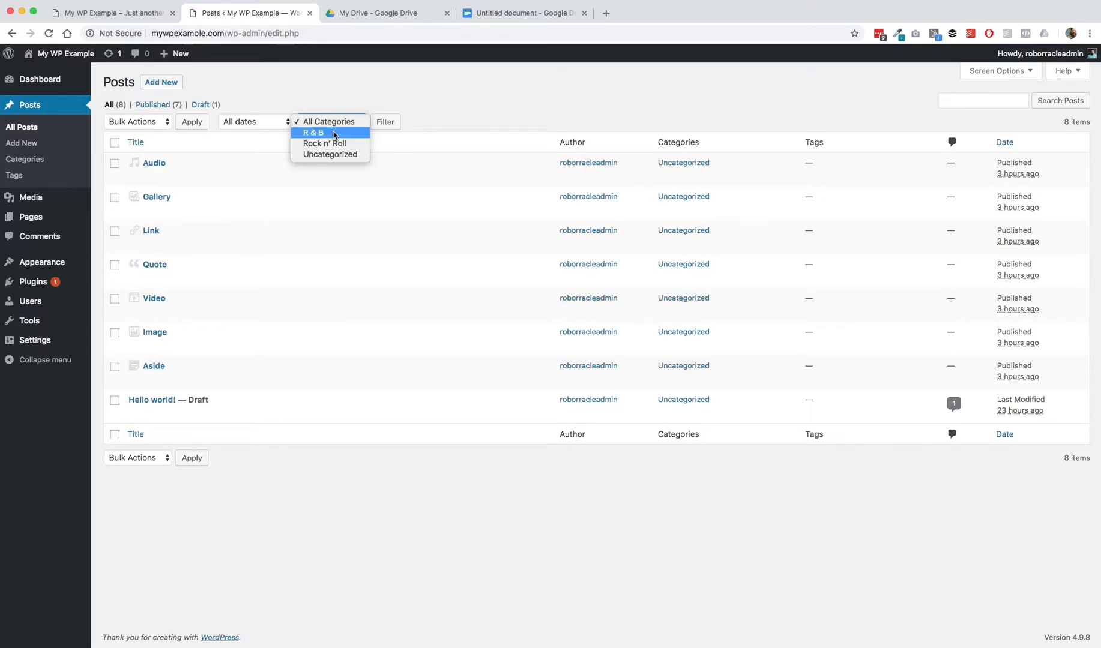
left_click(286, 105)
Step: Filter the post list to November 2018 and the Uncategorized category
left_click(284, 124)
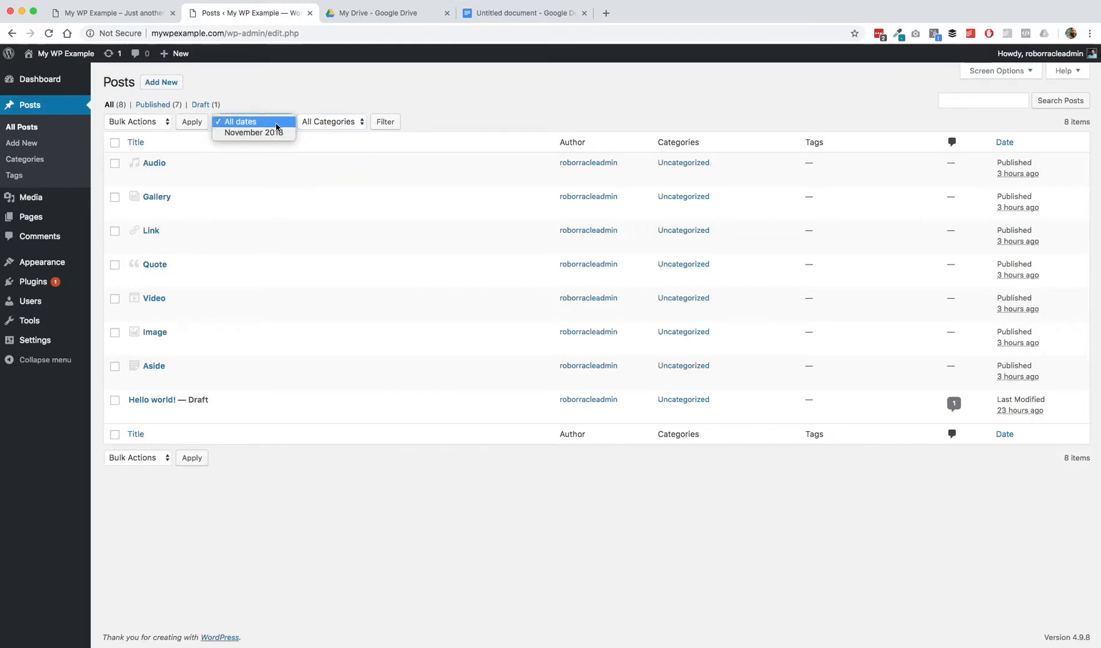
left_click(267, 134)
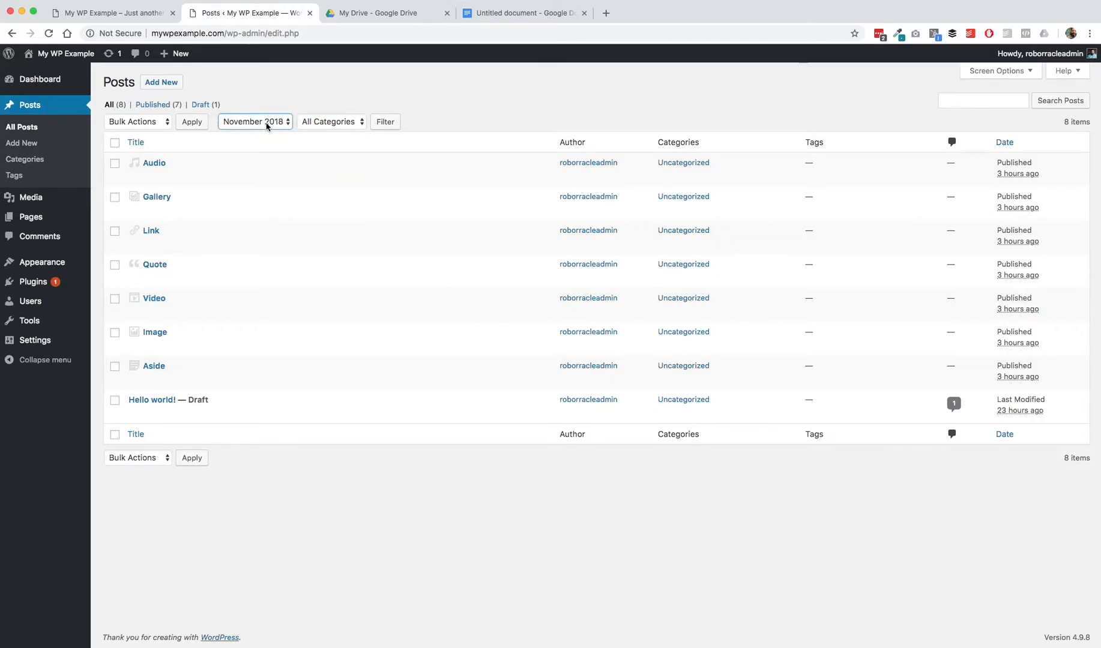
left_click(327, 127)
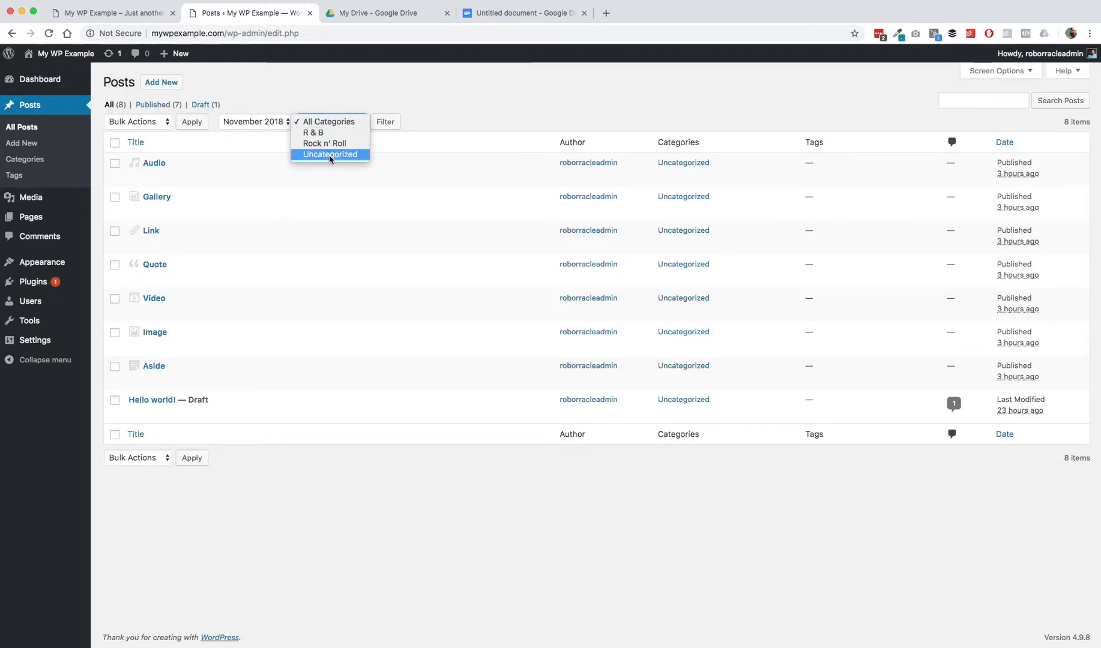
left_click(333, 154)
left_click(385, 123)
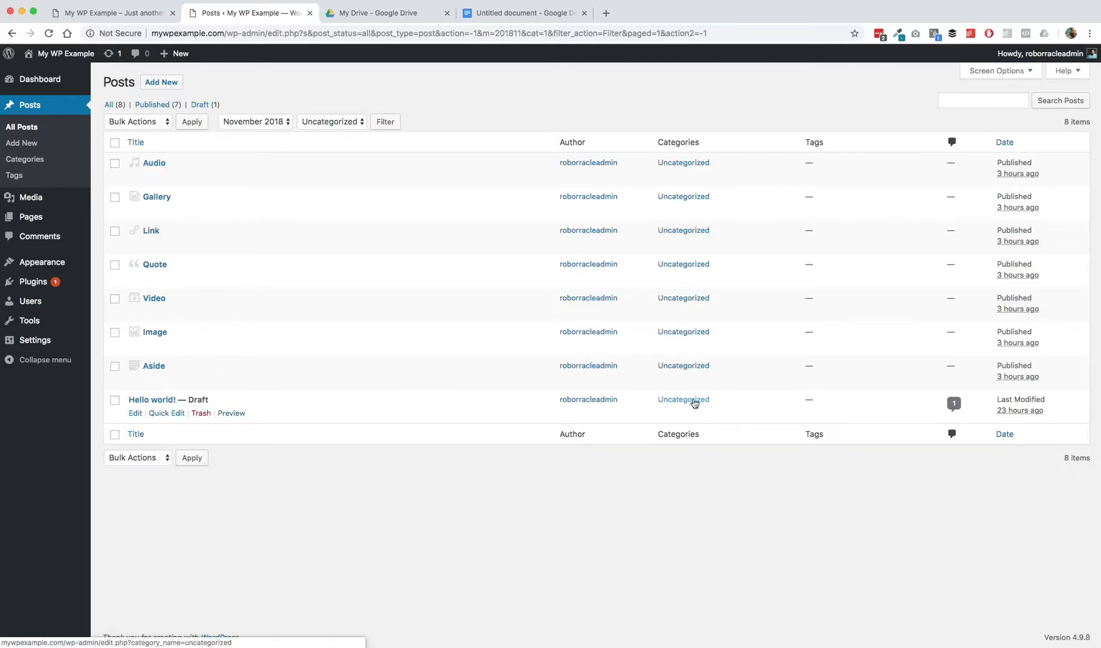
left_click(347, 126)
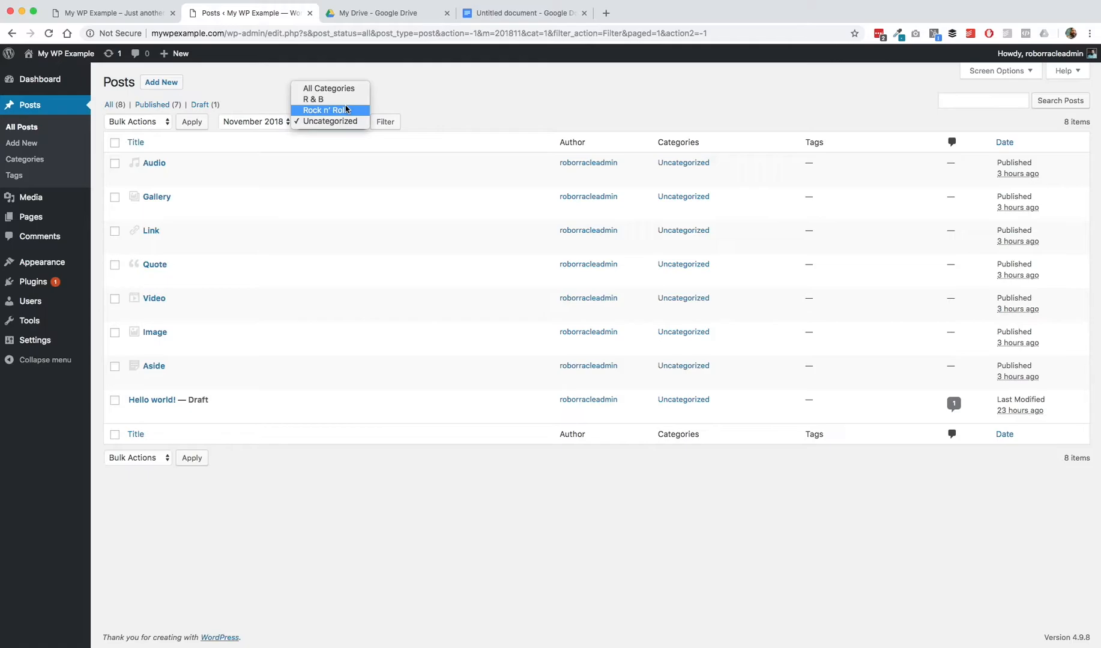
left_click(451, 102)
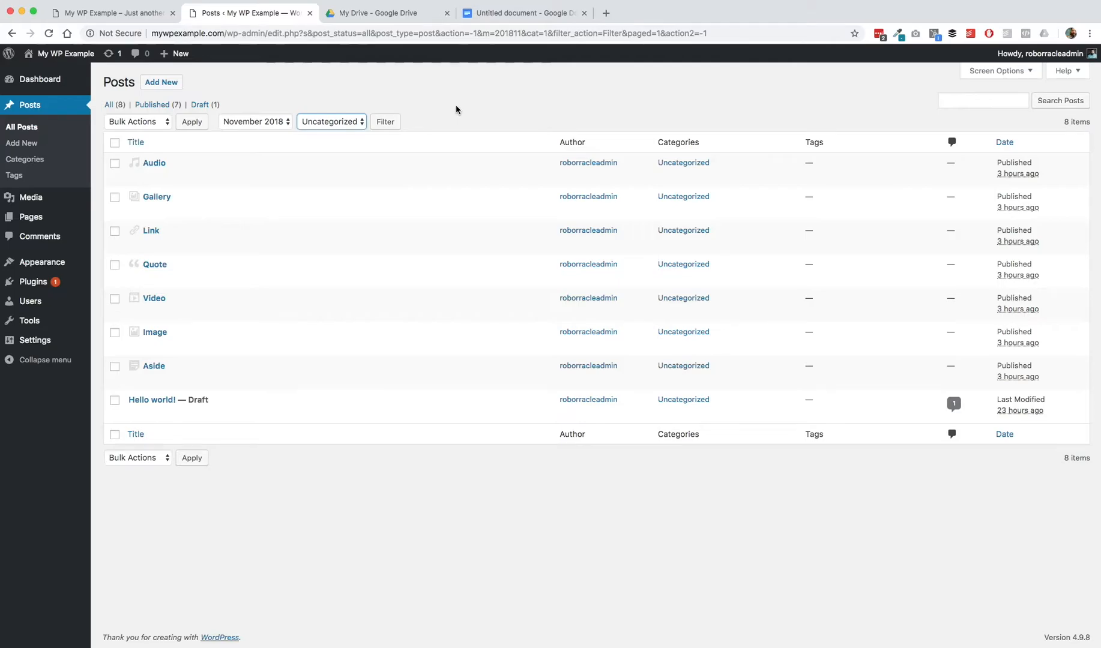
Step: Search the posts for "hello world"
left_click(969, 102)
left_click(908, 101)
left_click(1005, 101)
type("hr")
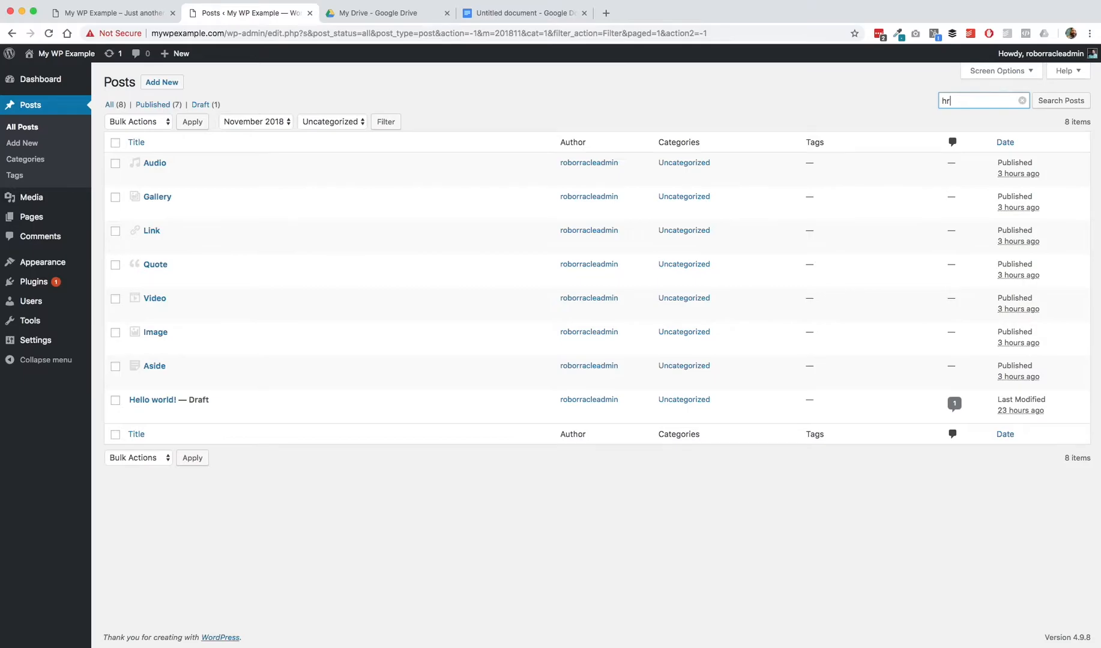
key("BackSpace")
type("ello world")
left_click(1072, 102)
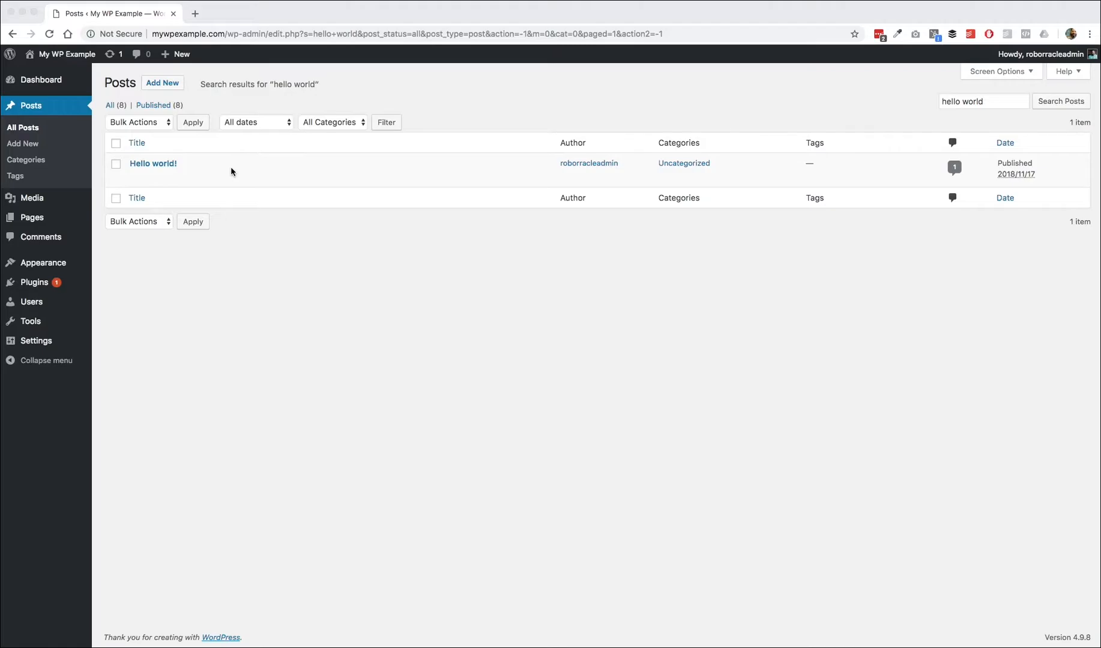
Step: Open the Hello world! post for editing and open then confirm its permalink slug editor without changes
left_click(205, 163)
mouse_move(139, 179)
left_click(137, 178)
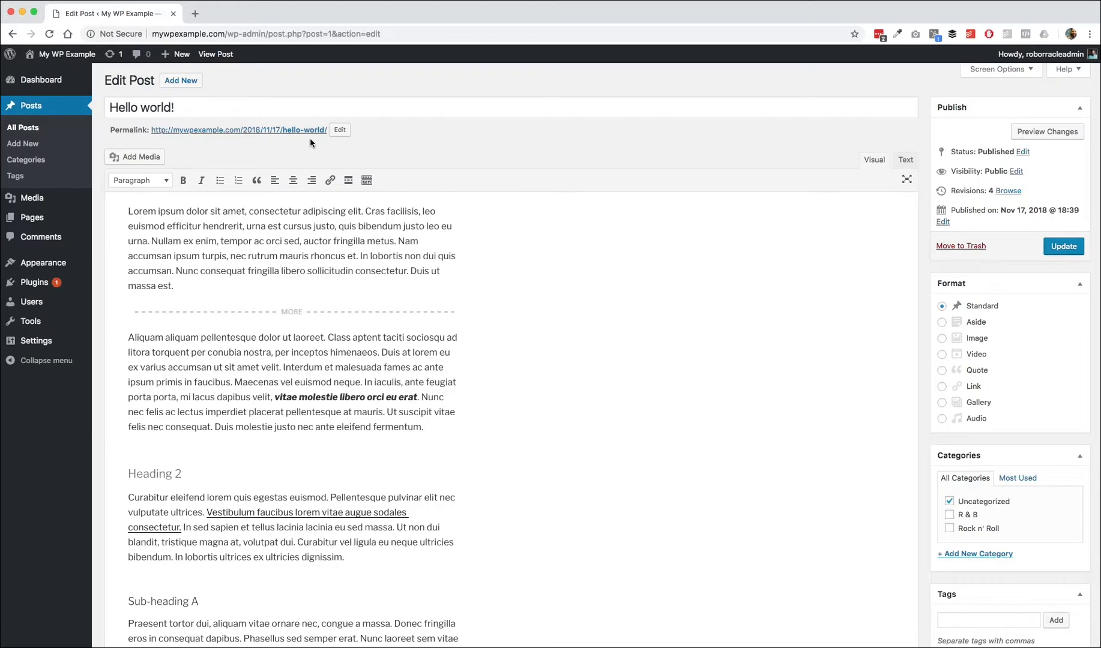
left_click(340, 130)
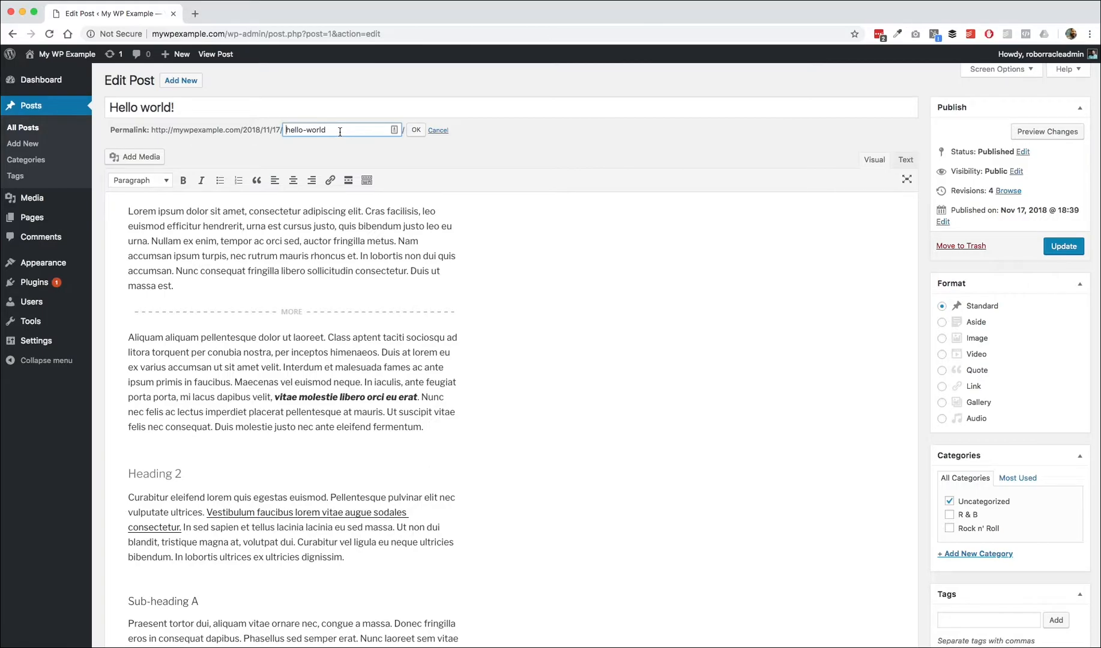
left_click(416, 129)
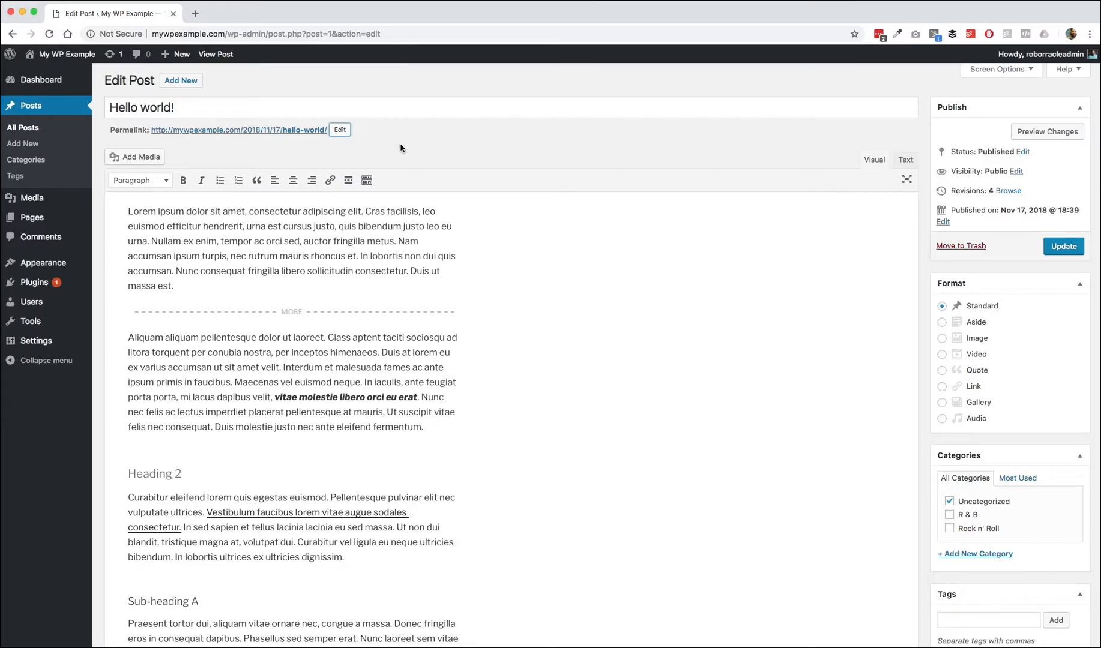
Step: Examine the paragraph and heading formats applied to the post's headings and body text
left_click(143, 183)
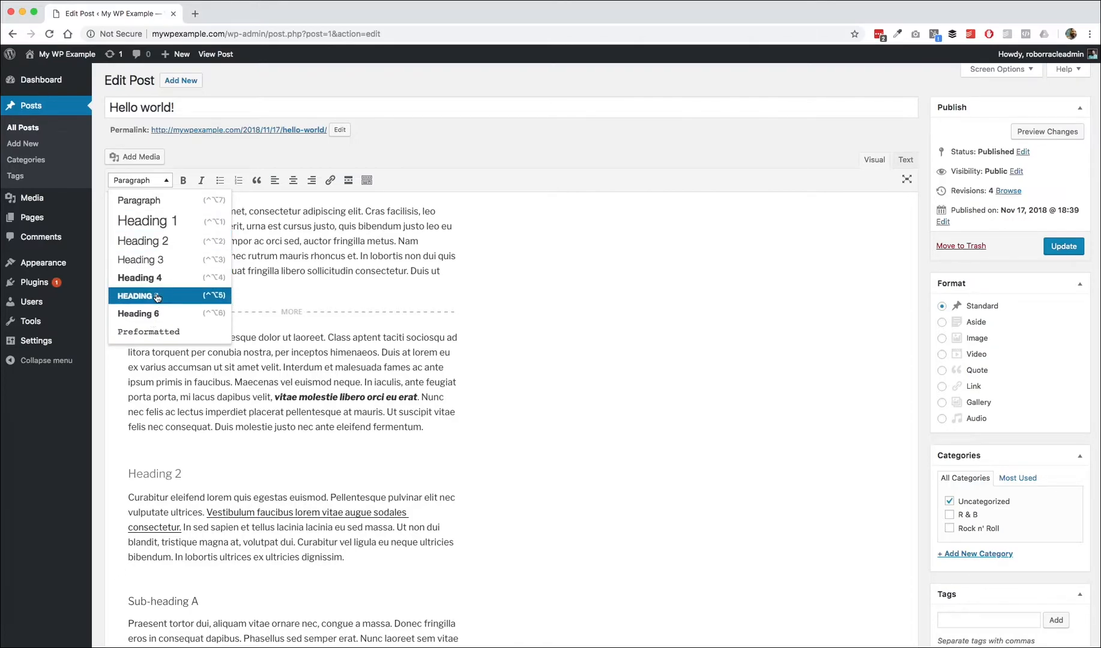
left_click(282, 237)
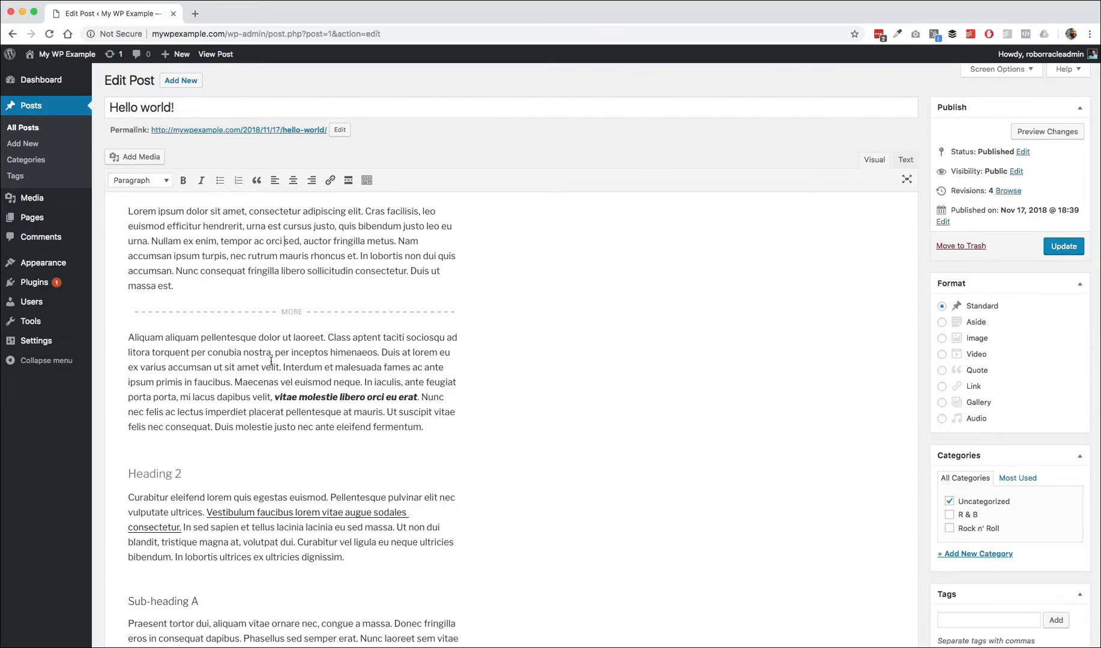
scroll(255, 375, "down", 1)
scroll(255, 375, "down", 2)
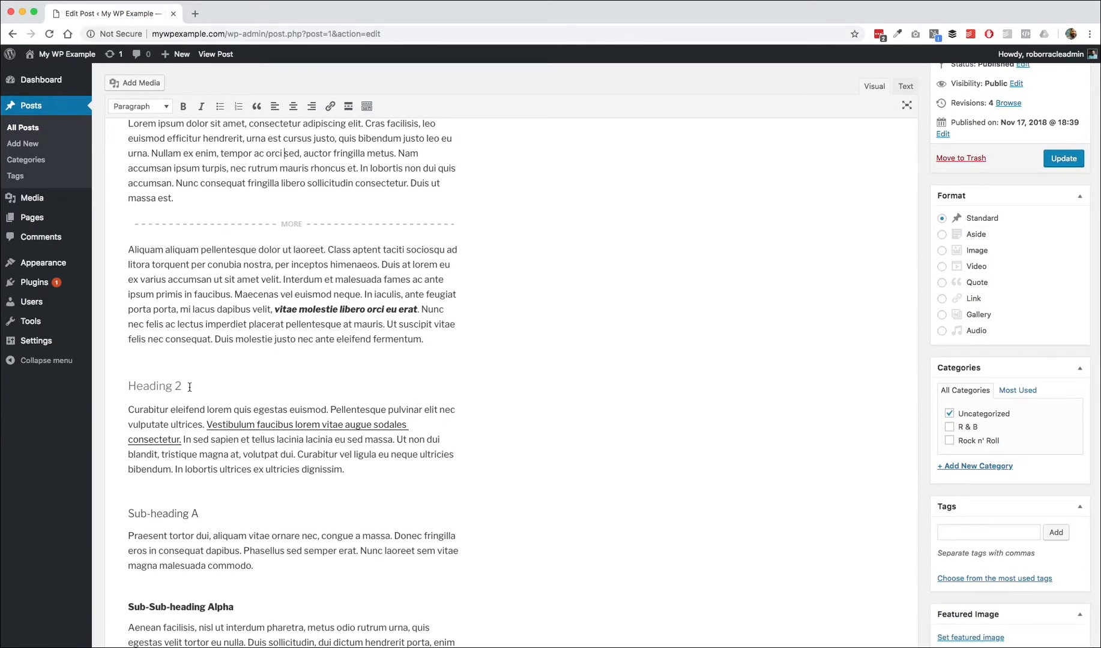
left_click_drag(187, 387, 125, 385)
scroll(173, 414, "down", 3)
left_click(178, 407)
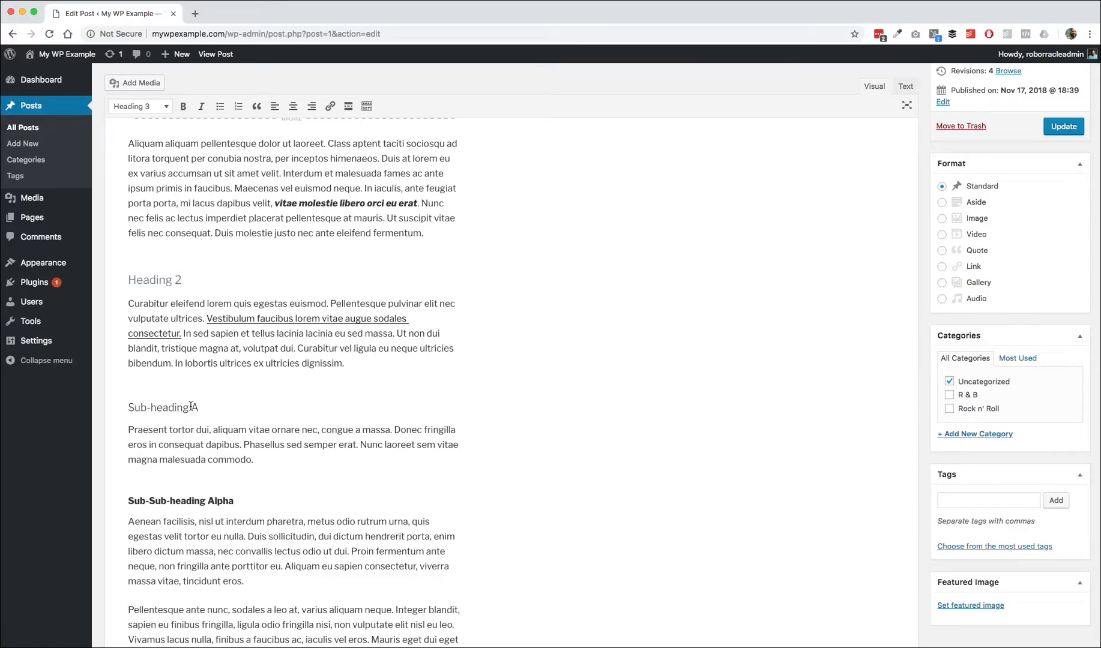
key("End")
left_click(142, 112)
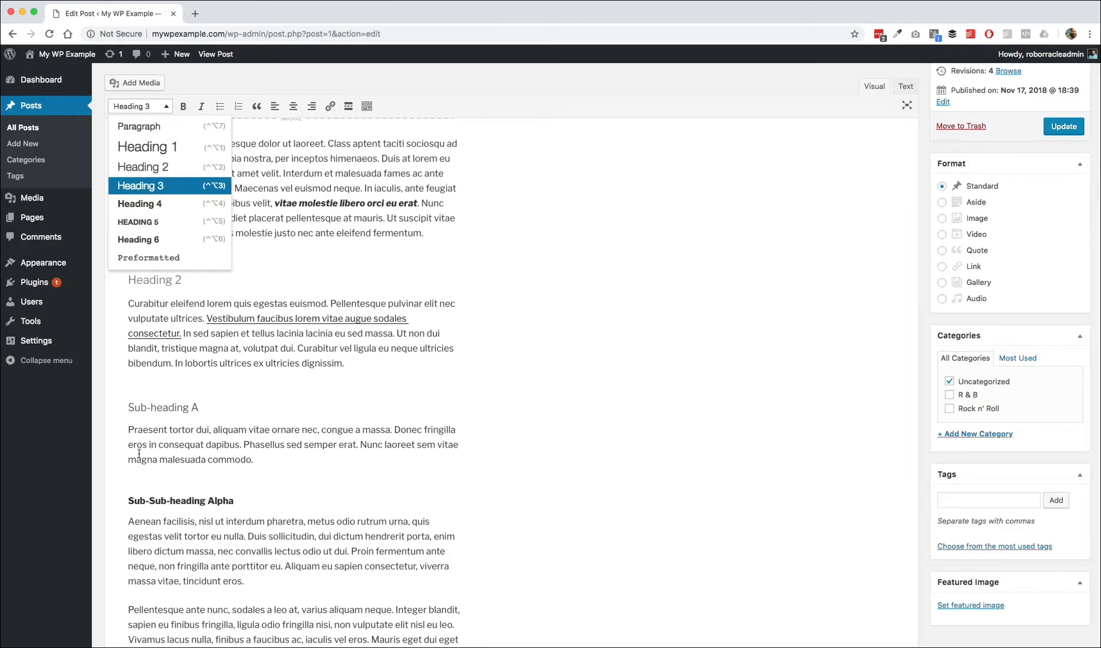
left_click(180, 413)
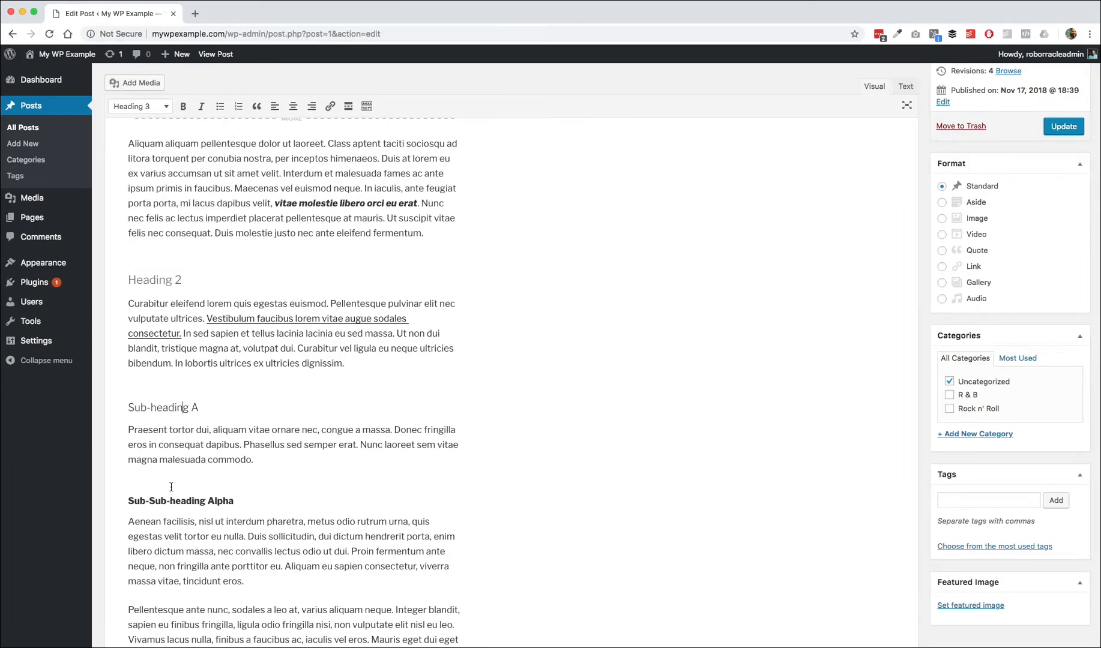
left_click(254, 500)
scroll(204, 500, "down", 3)
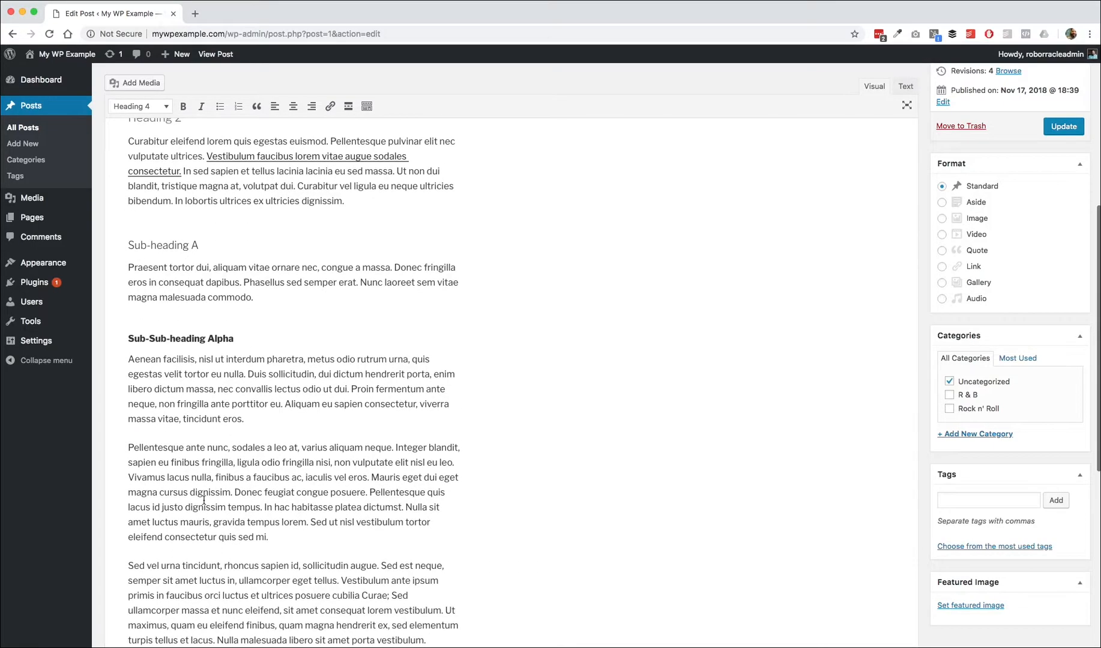
scroll(204, 500, "up", 5)
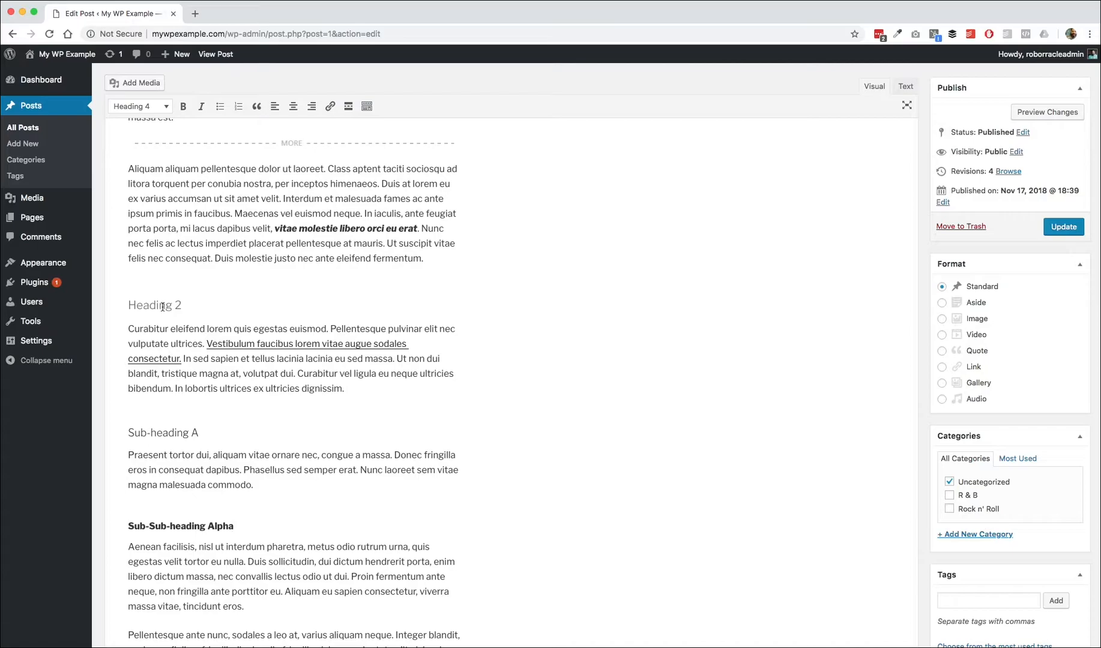
scroll(234, 234, "up", 5)
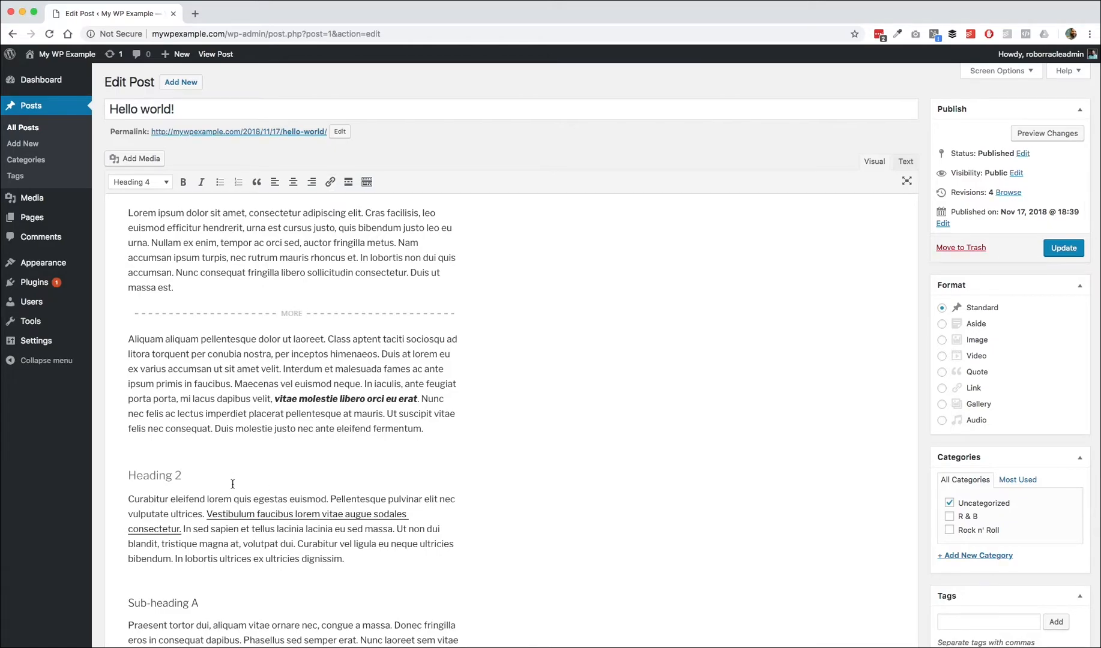
scroll(231, 483, "down", 2)
left_click(280, 445)
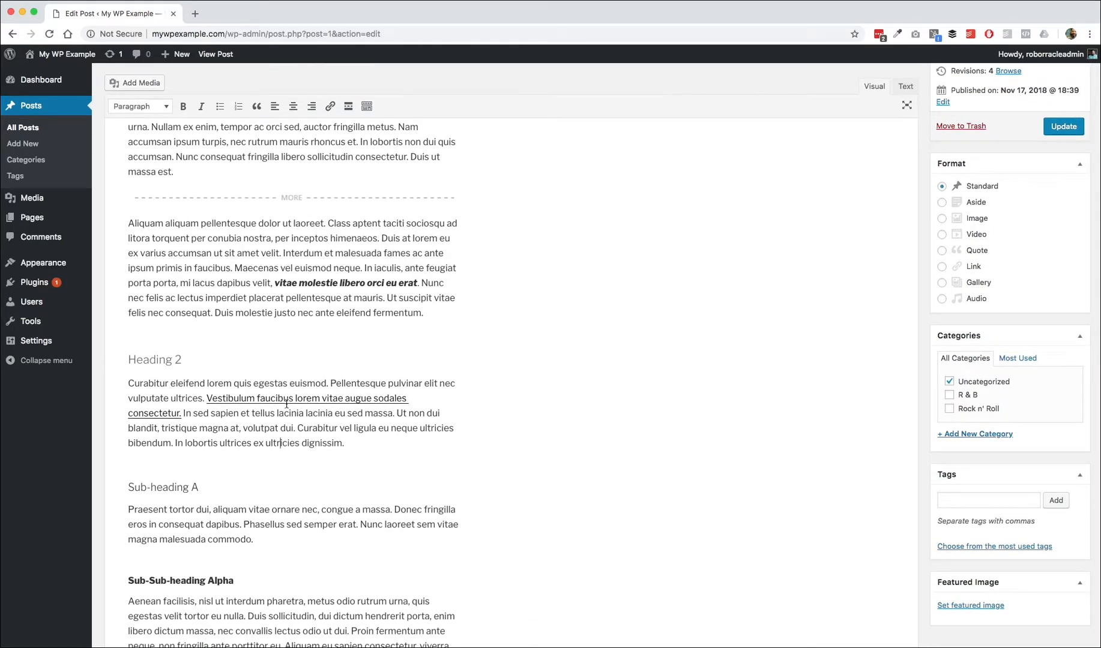
Step: Inspect the existing link on the 'Vestibulum faucibus lorem vitae augue sodales consectetur' text in the link editor
left_click(287, 400)
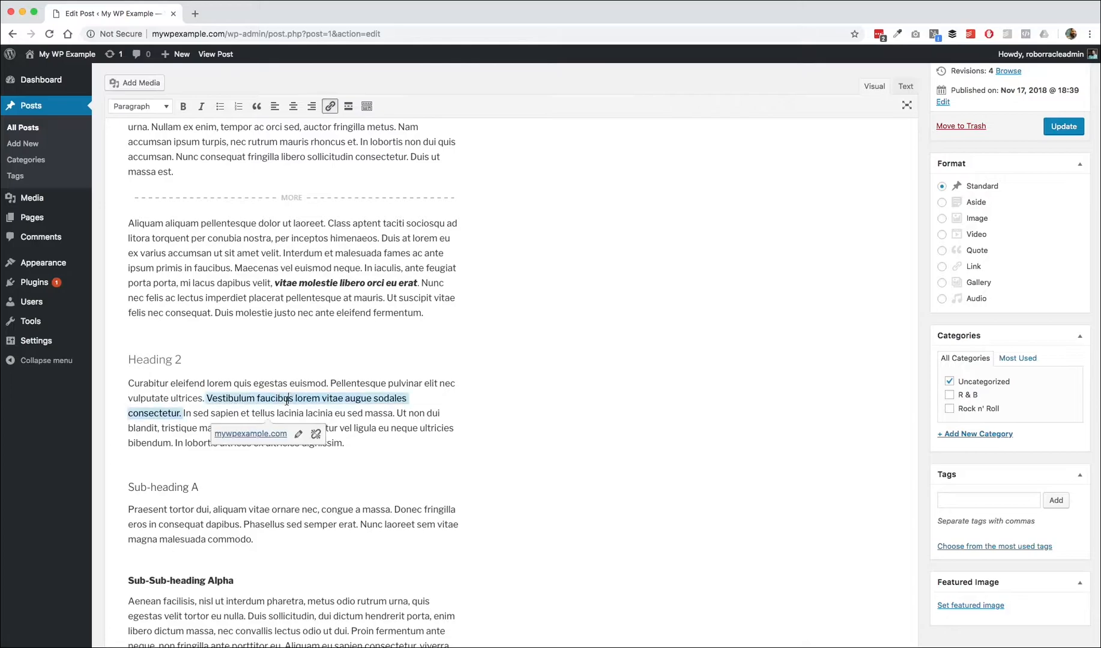
left_click(303, 313)
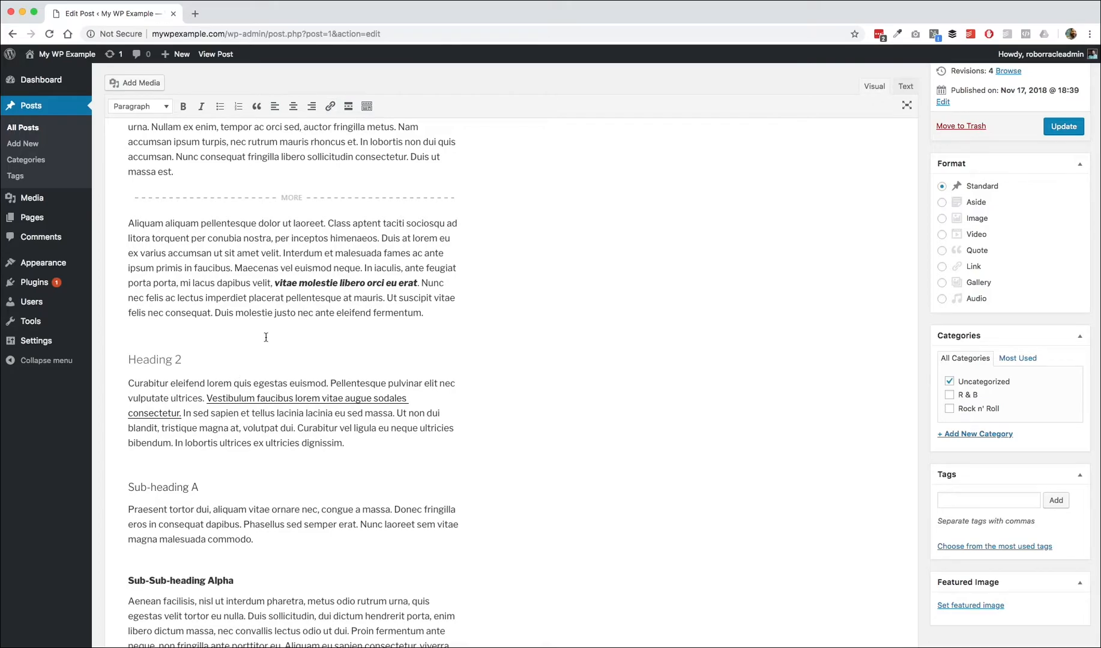
left_click_drag(205, 399, 182, 413)
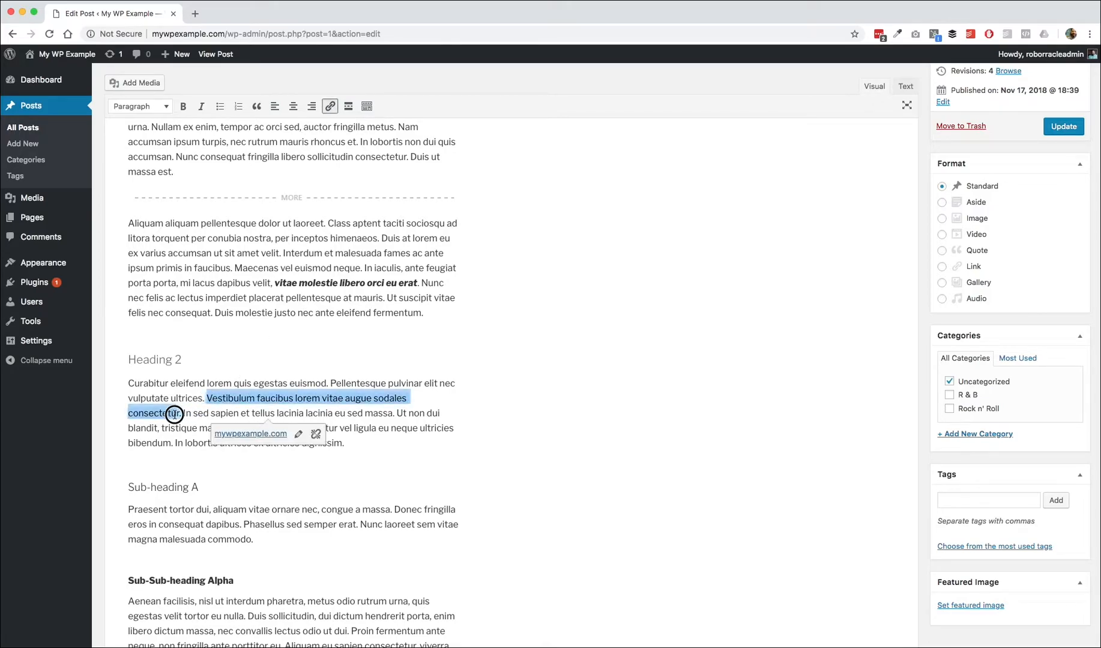
left_click(329, 107)
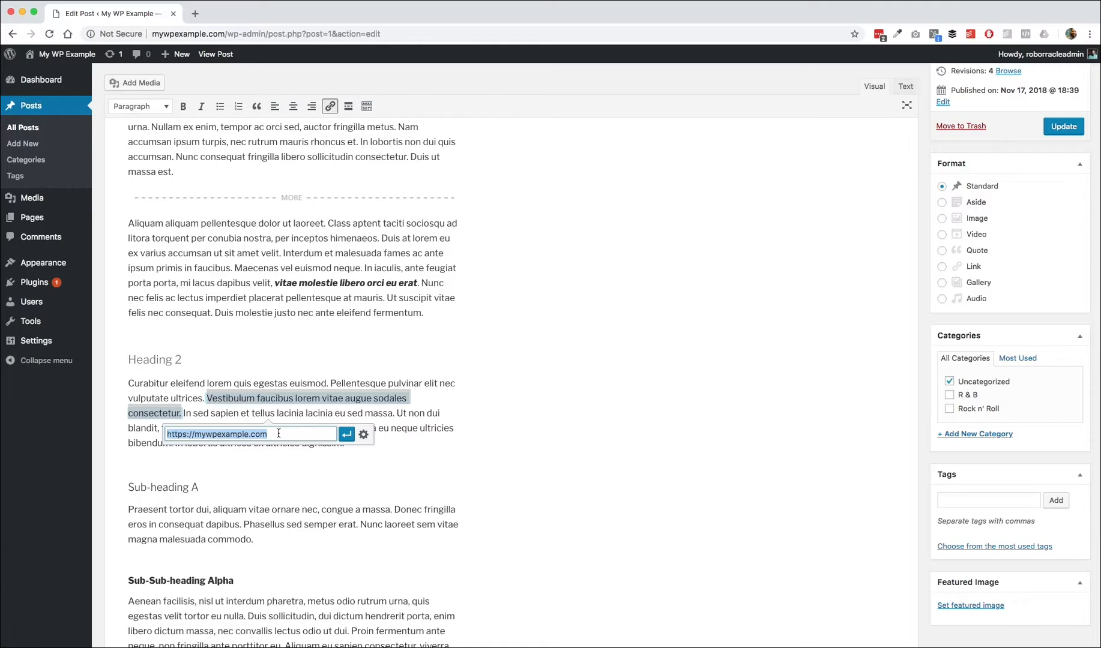
left_click(349, 435)
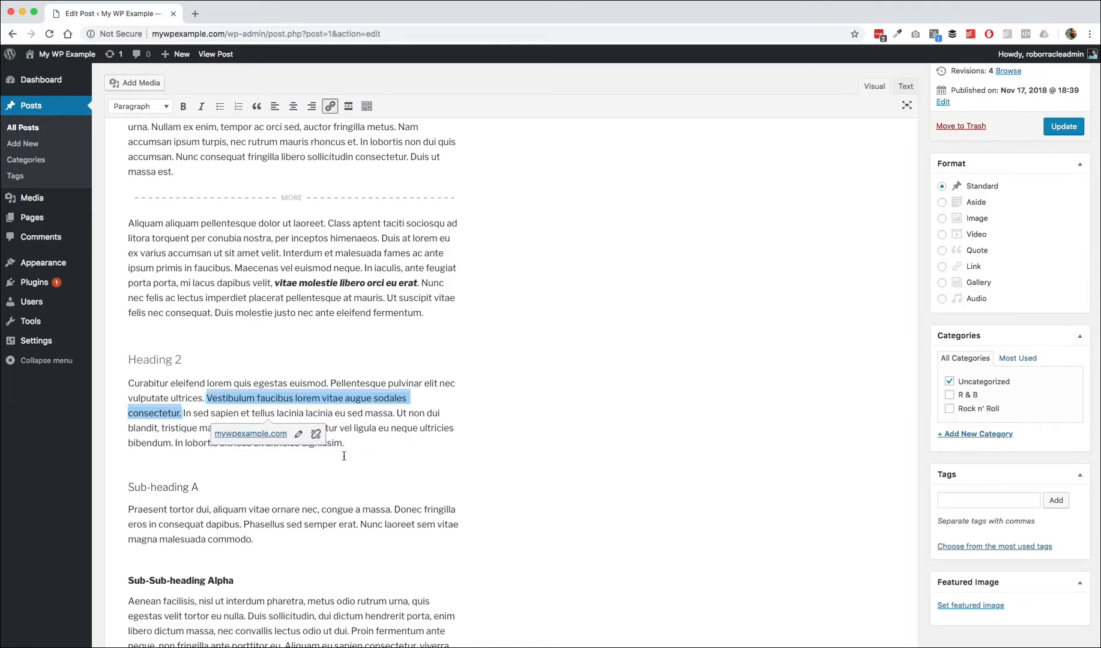
left_click(356, 251)
scroll(356, 251, "up", 3)
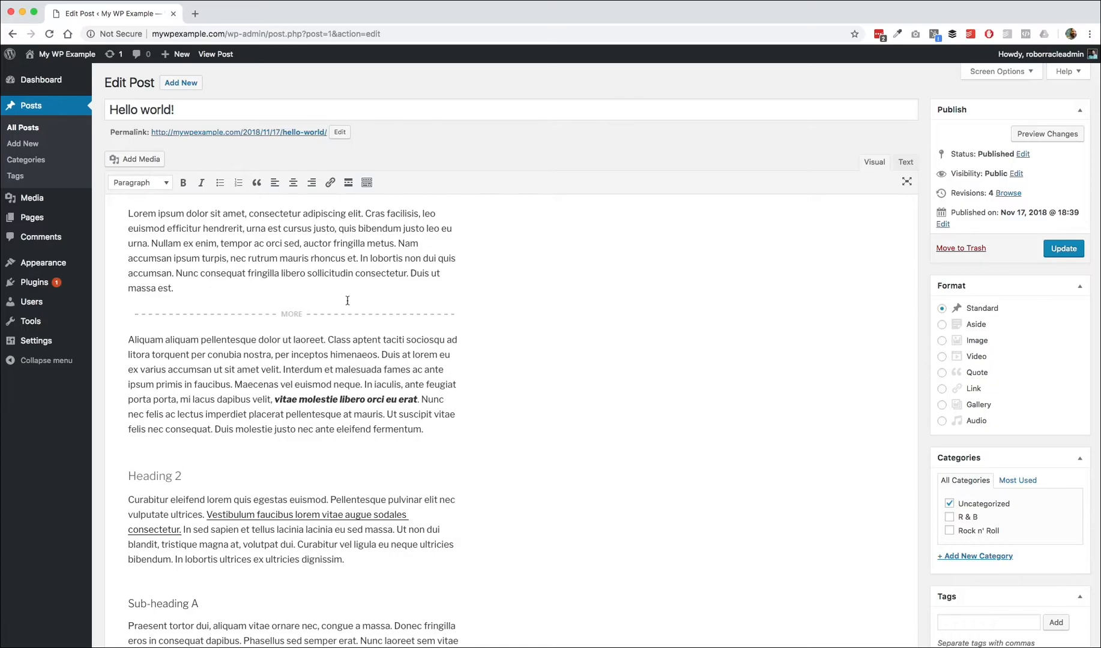
Step: Switch the editor to the Text view to see the HTML, then back to Visual
left_click(228, 292)
left_click(909, 163)
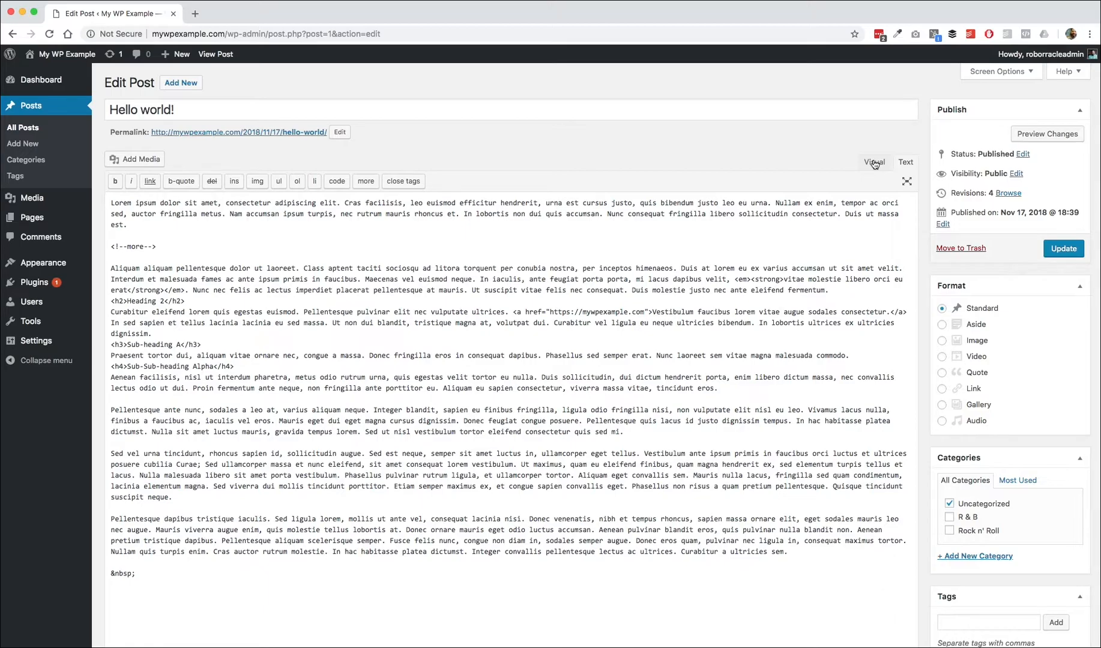
left_click(875, 163)
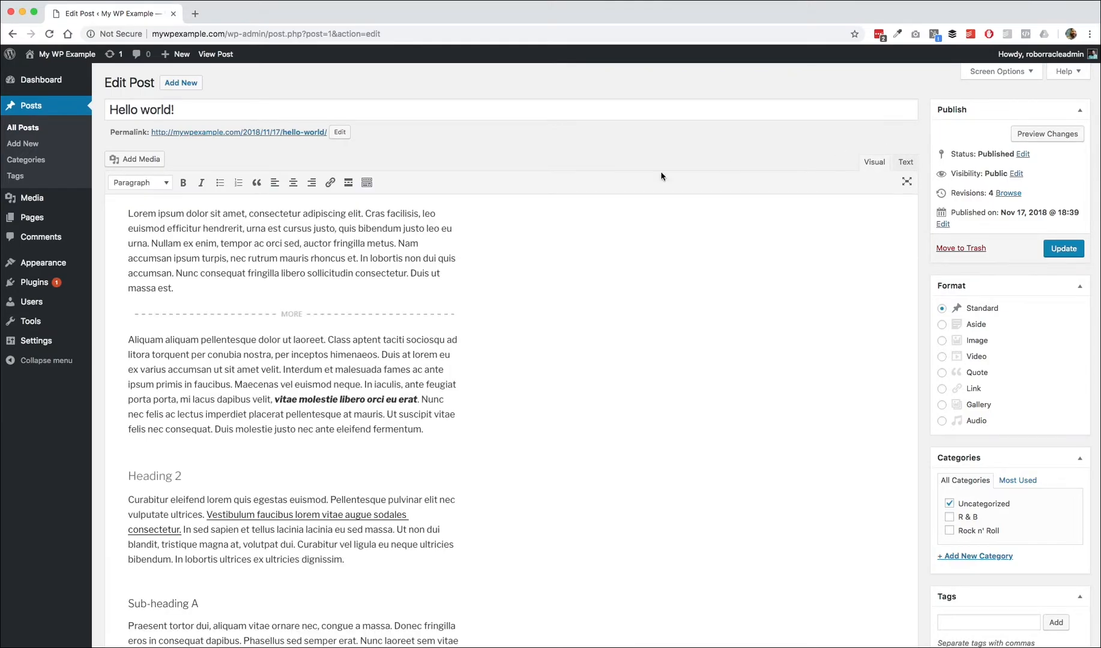
Step: Show and then hide the extra row of formatting tools in the editor toolbar
left_click(367, 184)
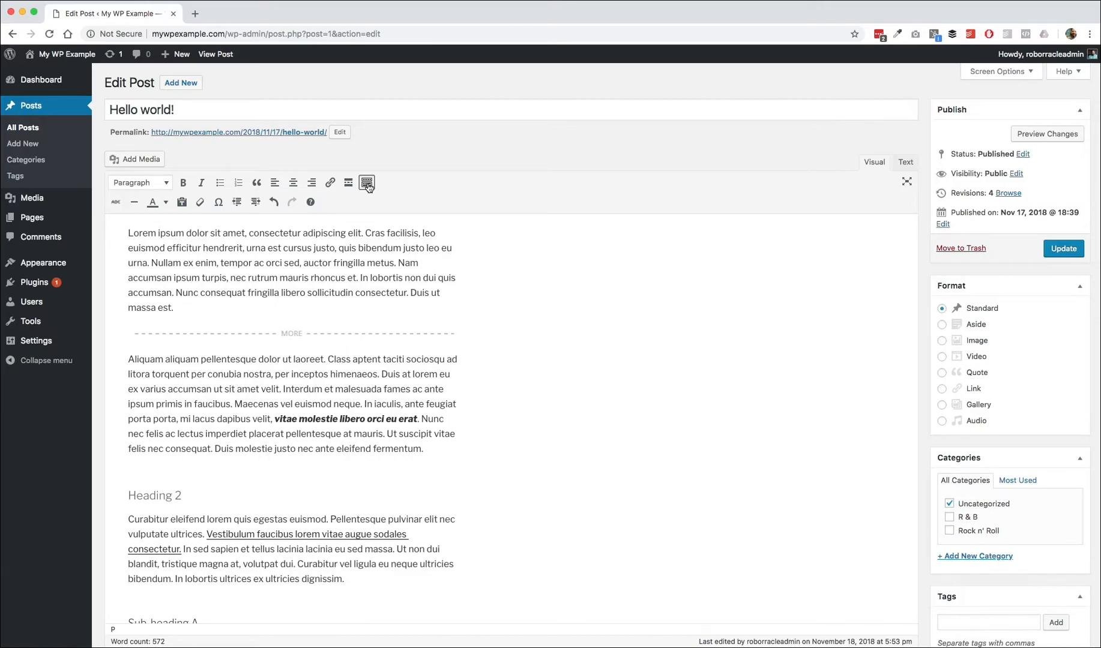
mouse_move(84, 204)
left_click(367, 183)
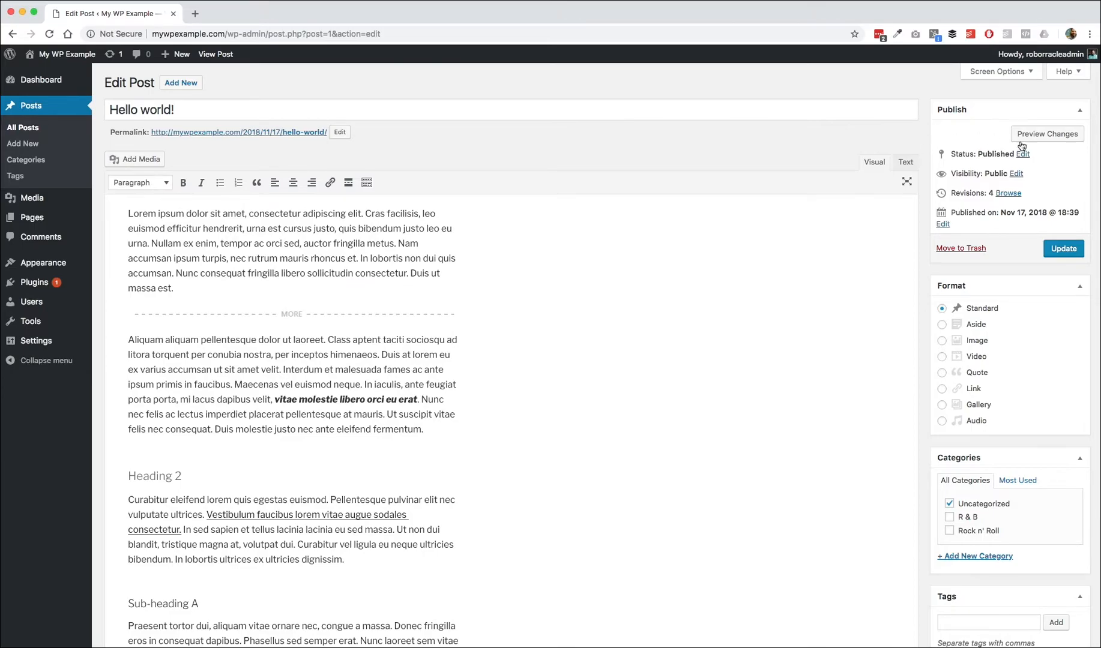
Step: Change the post's status to Draft and update the post
left_click(1023, 154)
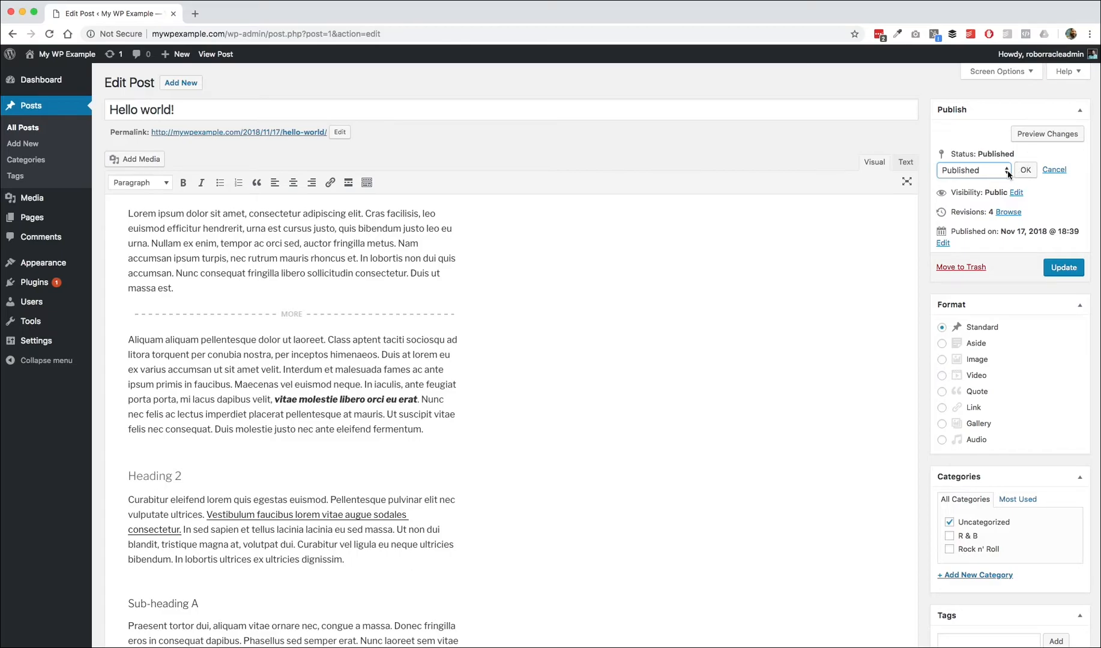
left_click(1008, 172)
left_click(968, 131)
left_click(1005, 175)
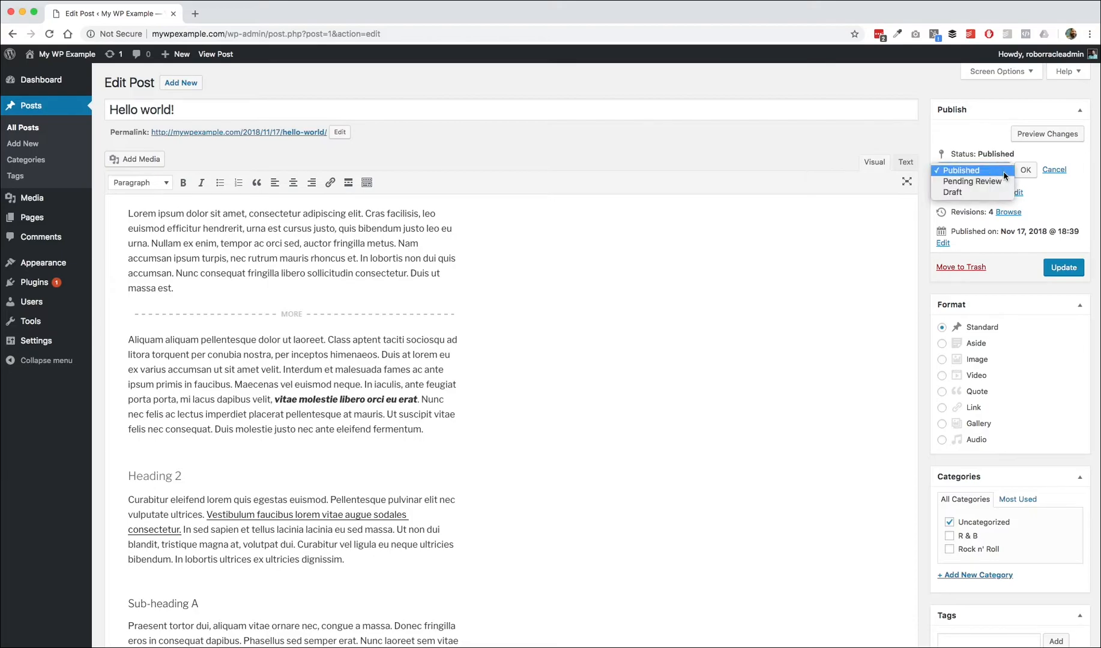
left_click(679, 151)
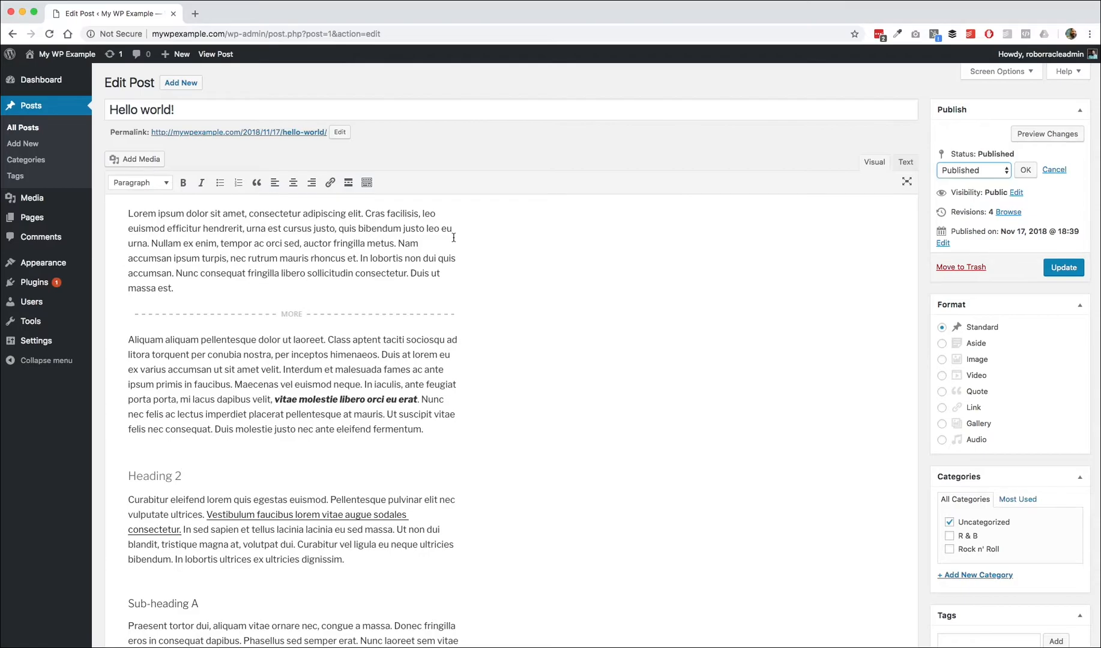
left_click(986, 174)
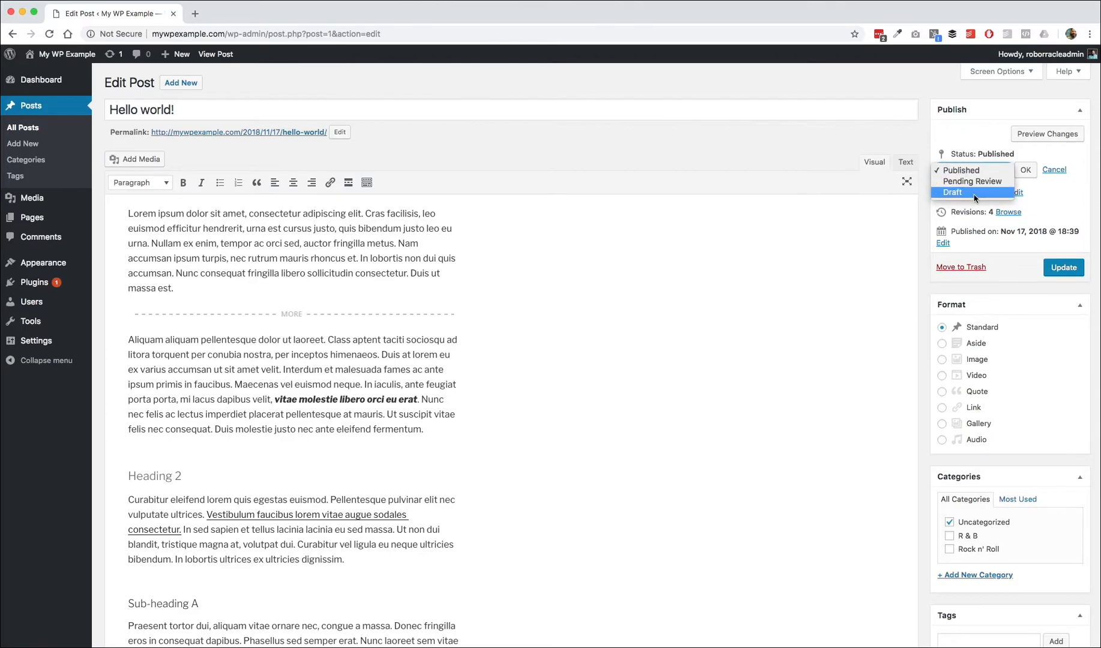
left_click(950, 194)
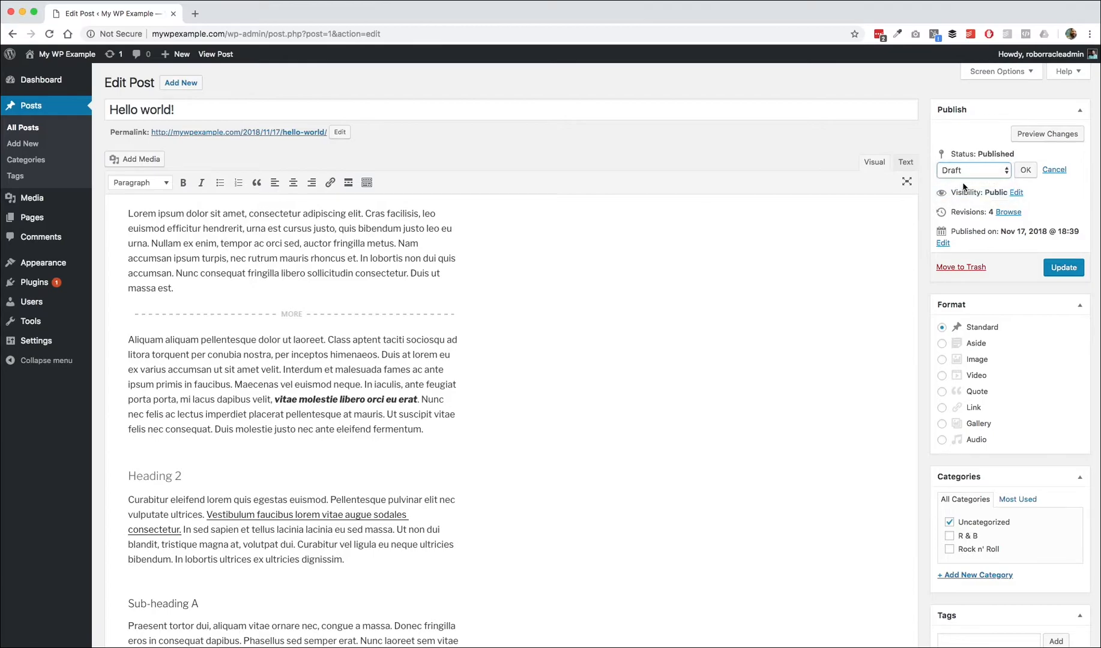
left_click(1026, 171)
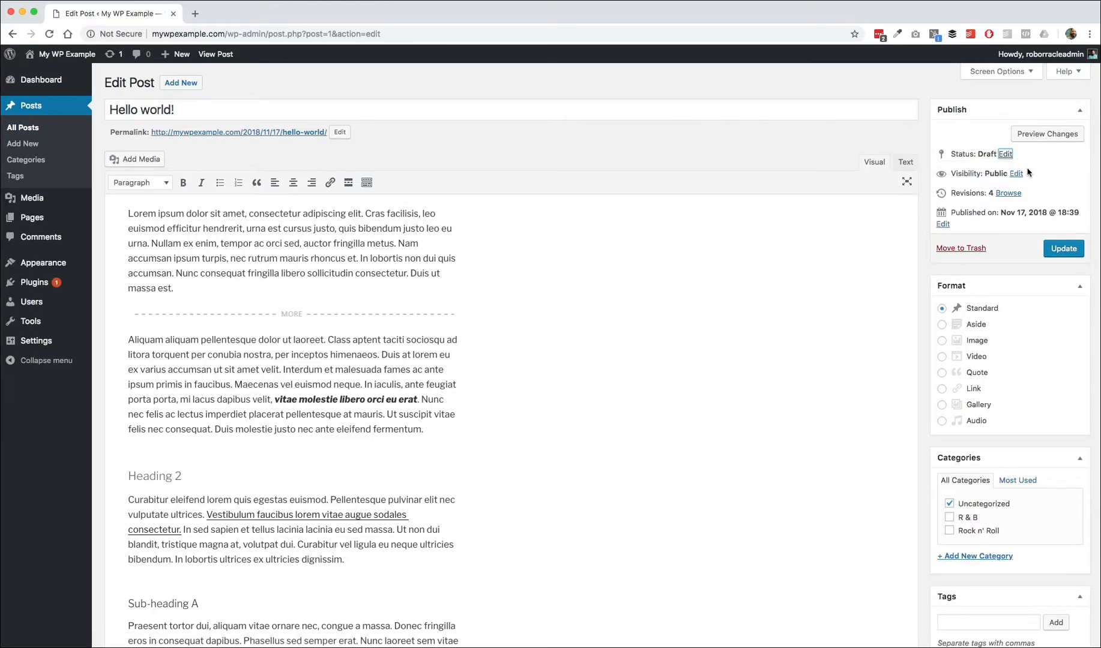
left_click(1062, 257)
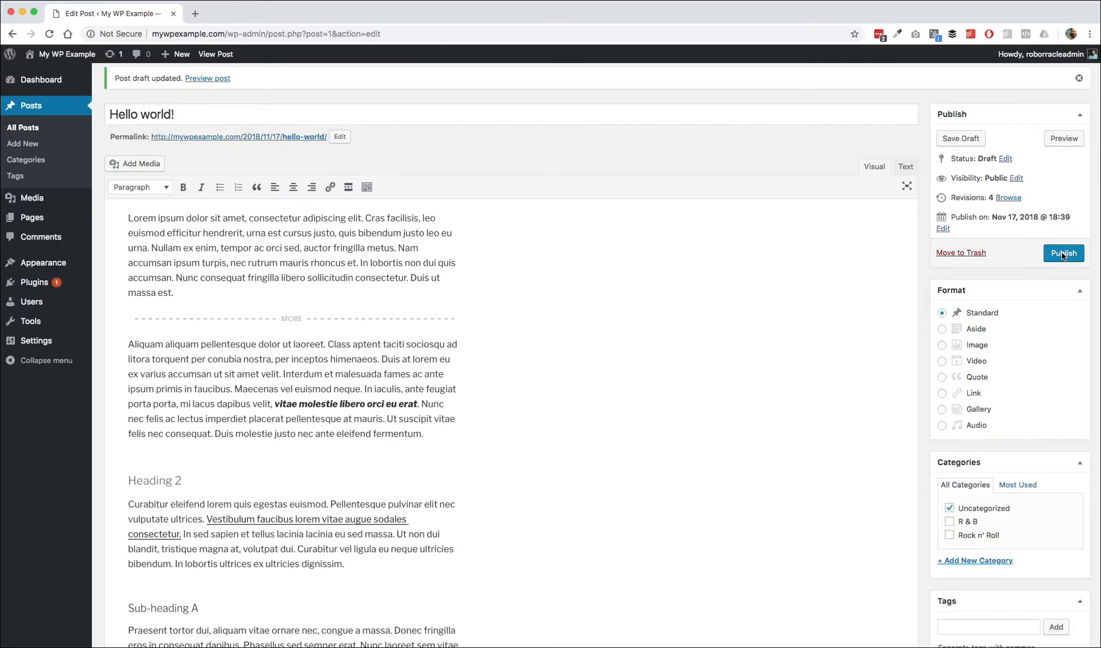
Step: Open the status options again without changing them, then publish the post
left_click(1006, 160)
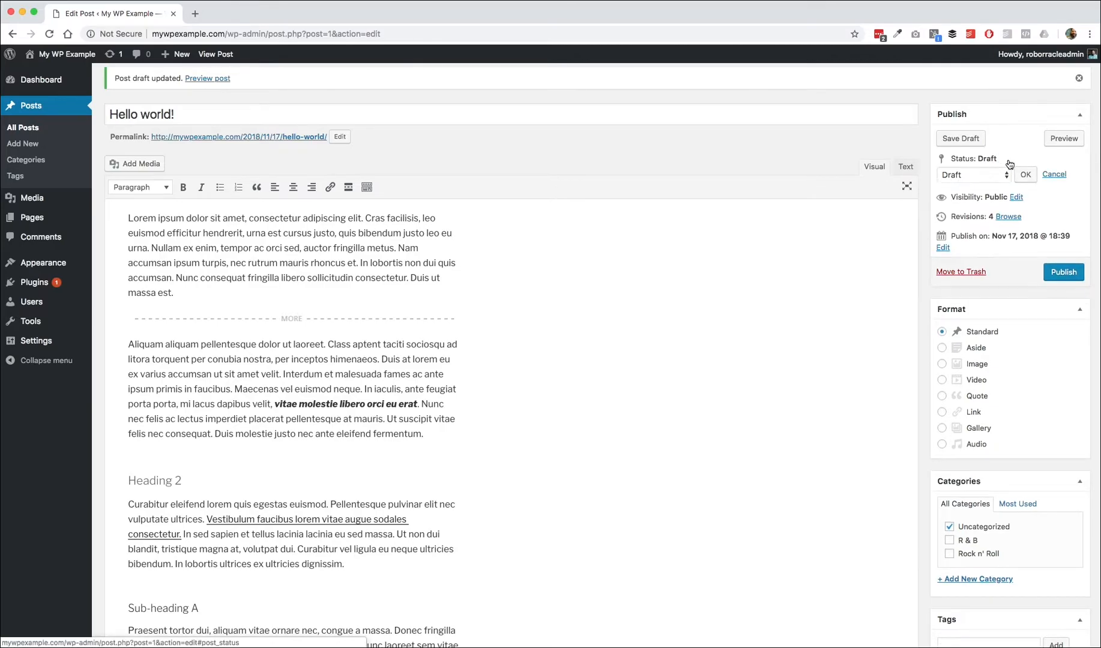
left_click(1008, 178)
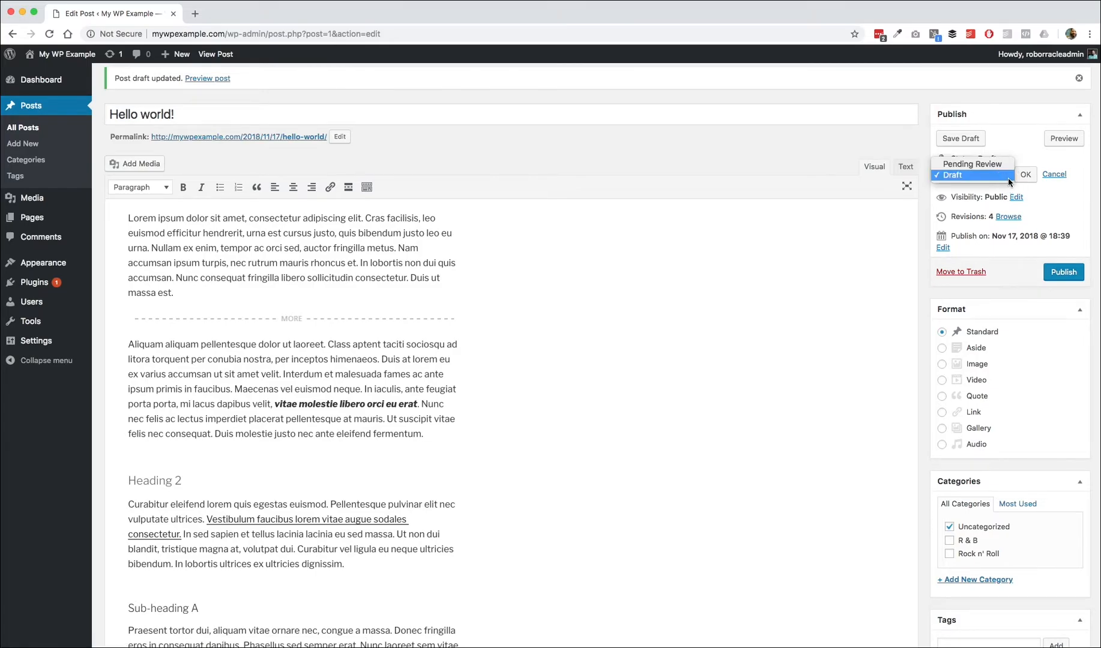
left_click(1069, 248)
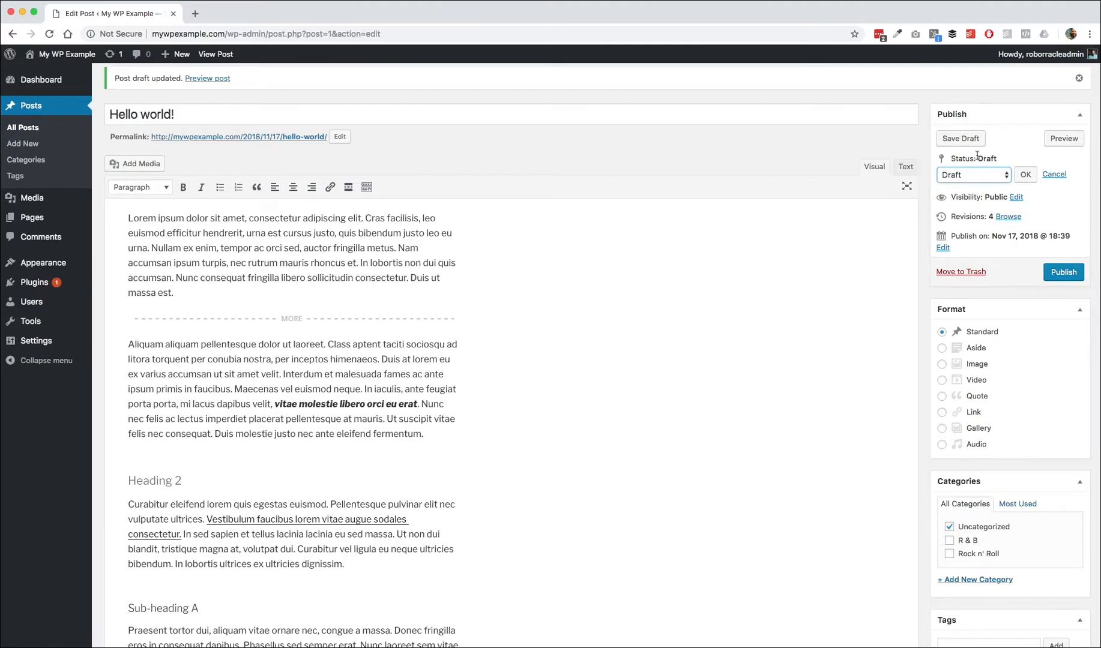
left_click(1011, 178)
left_click(1008, 134)
left_click(1066, 273)
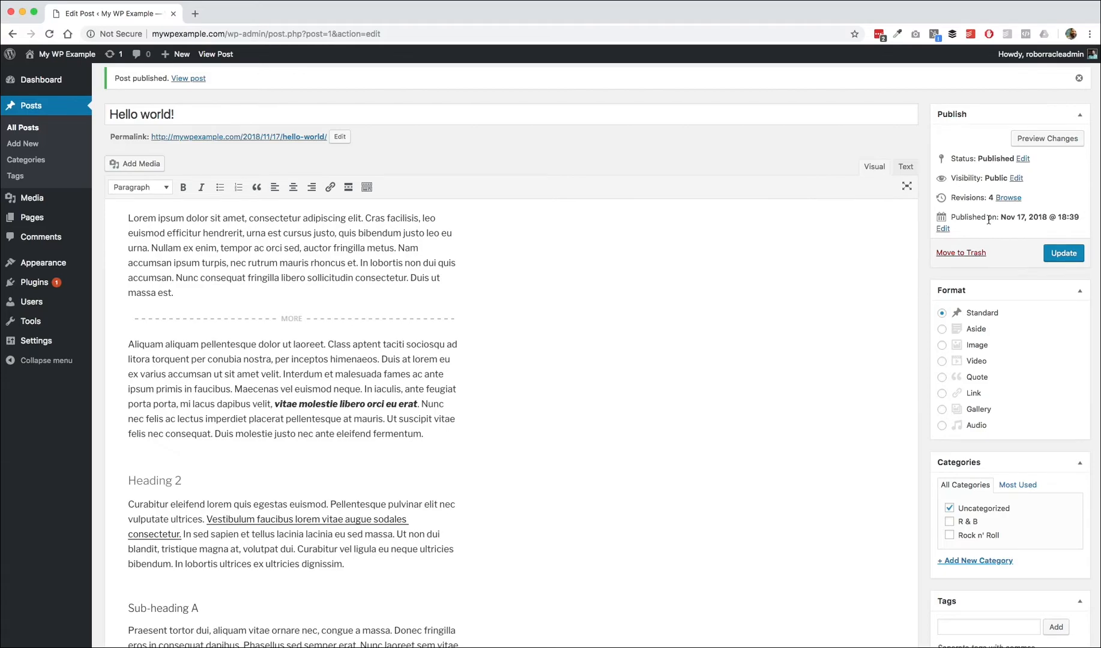
Step: Change the publish month to 12-Dec and update the post to schedule it
left_click(942, 229)
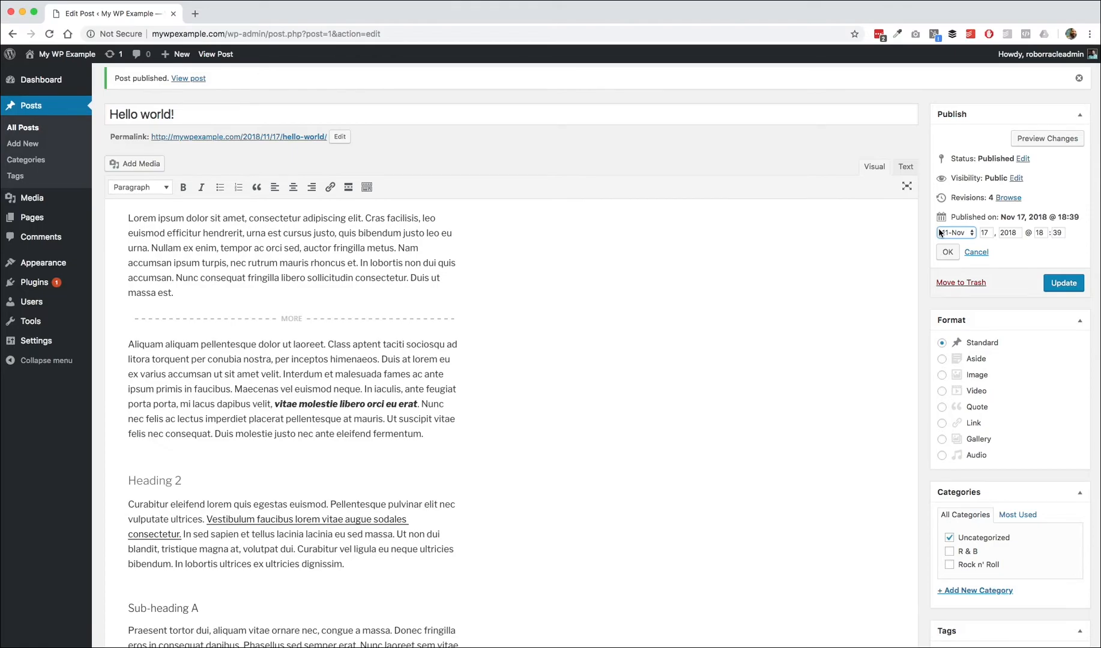
left_click(971, 239)
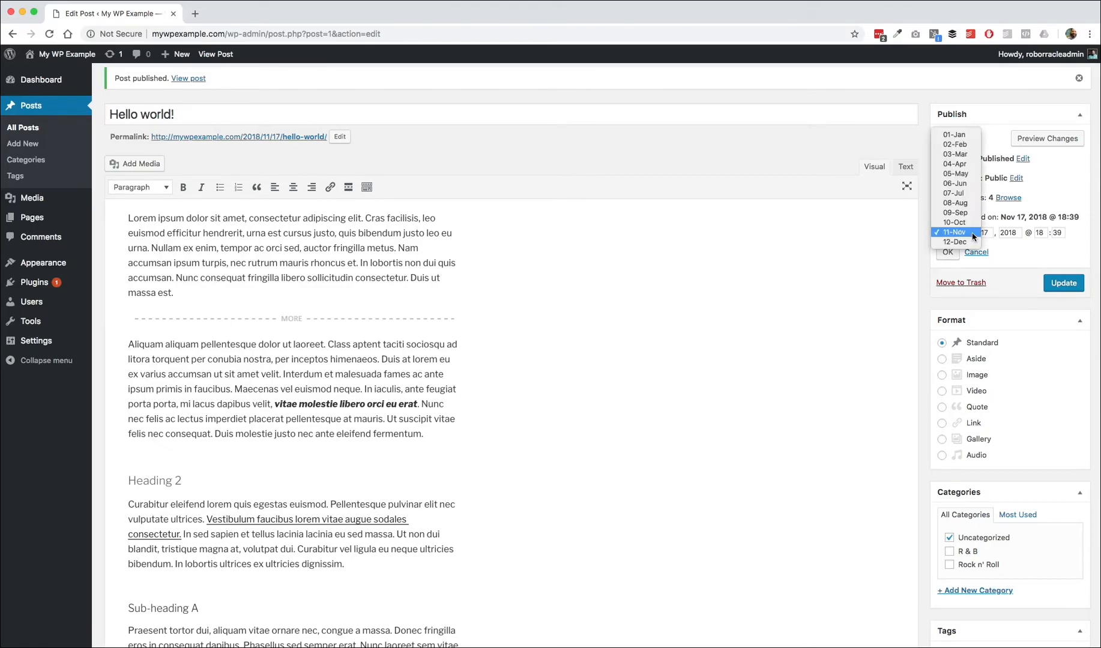
left_click(958, 242)
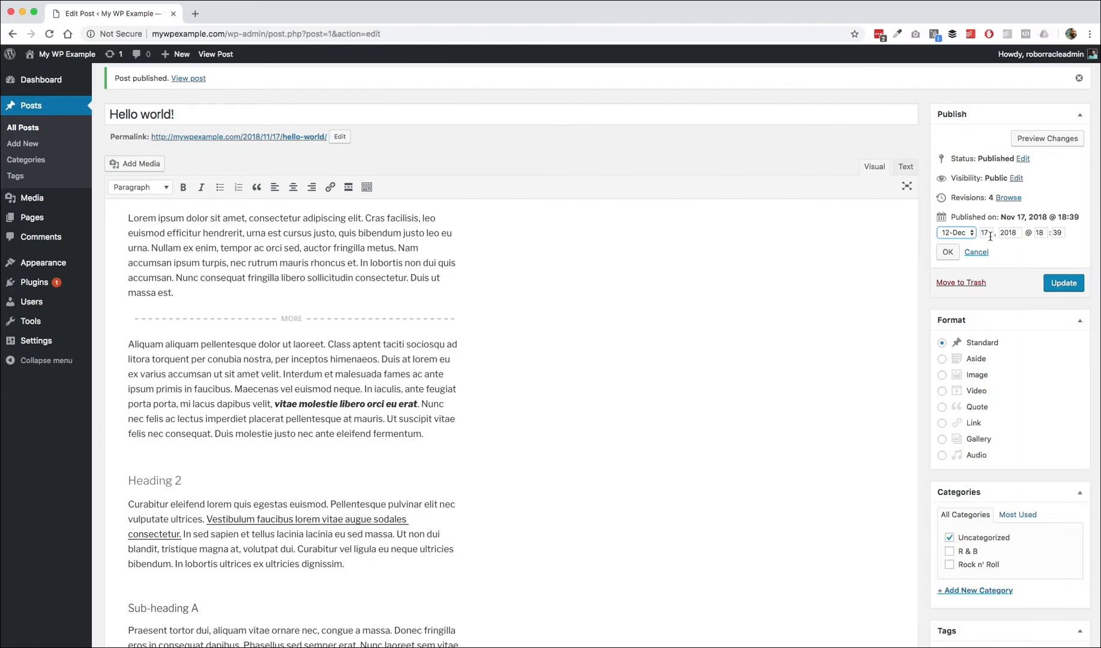
left_click(947, 252)
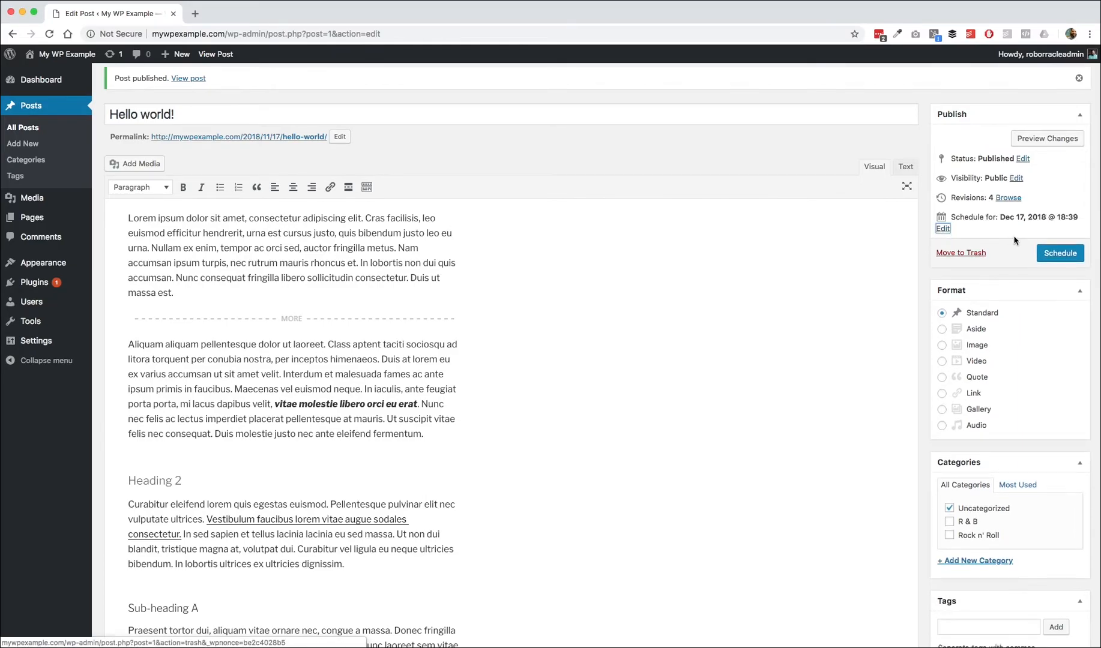
left_click(1065, 258)
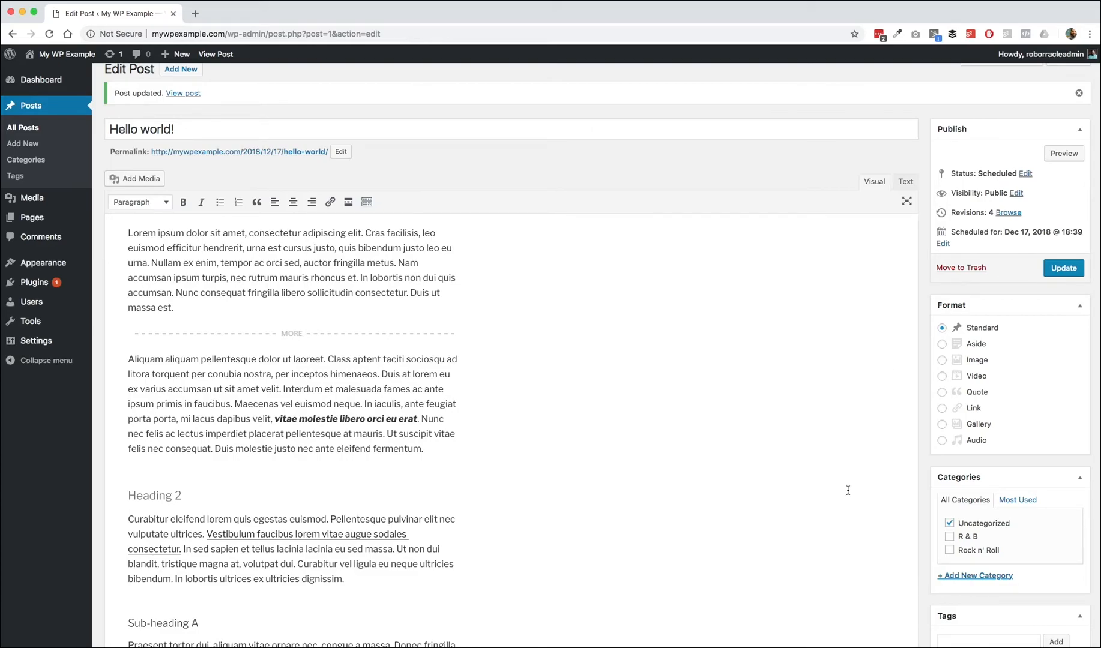
Step: Collapse the Format box in the sidebar
scroll(901, 475, "down", 3)
scroll(899, 474, "down", 2)
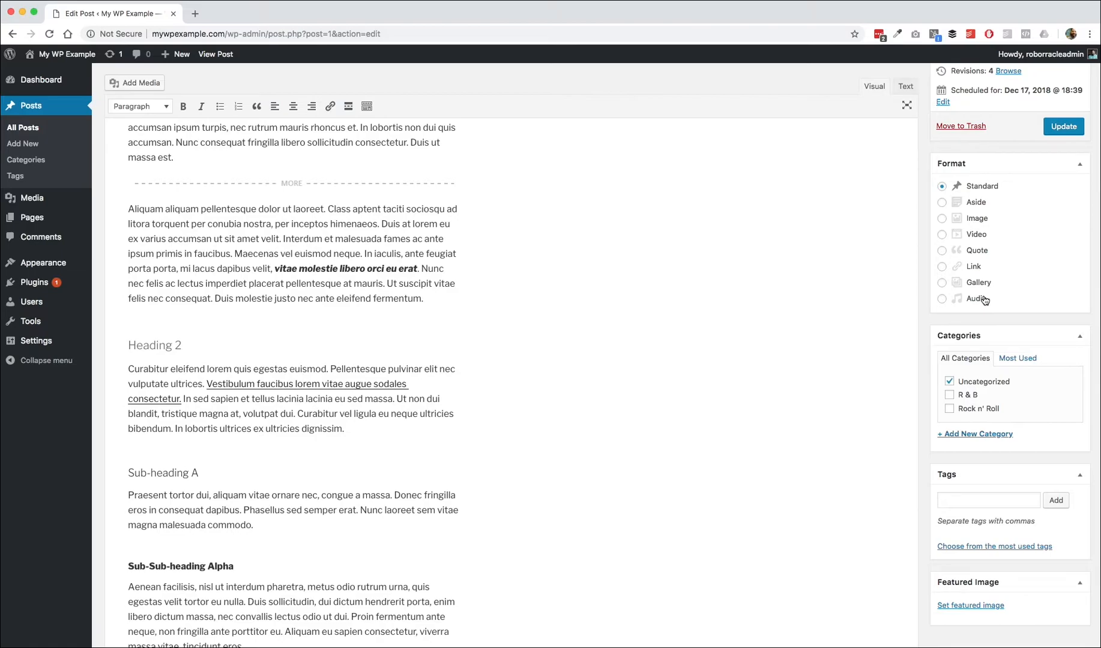
left_click(1081, 168)
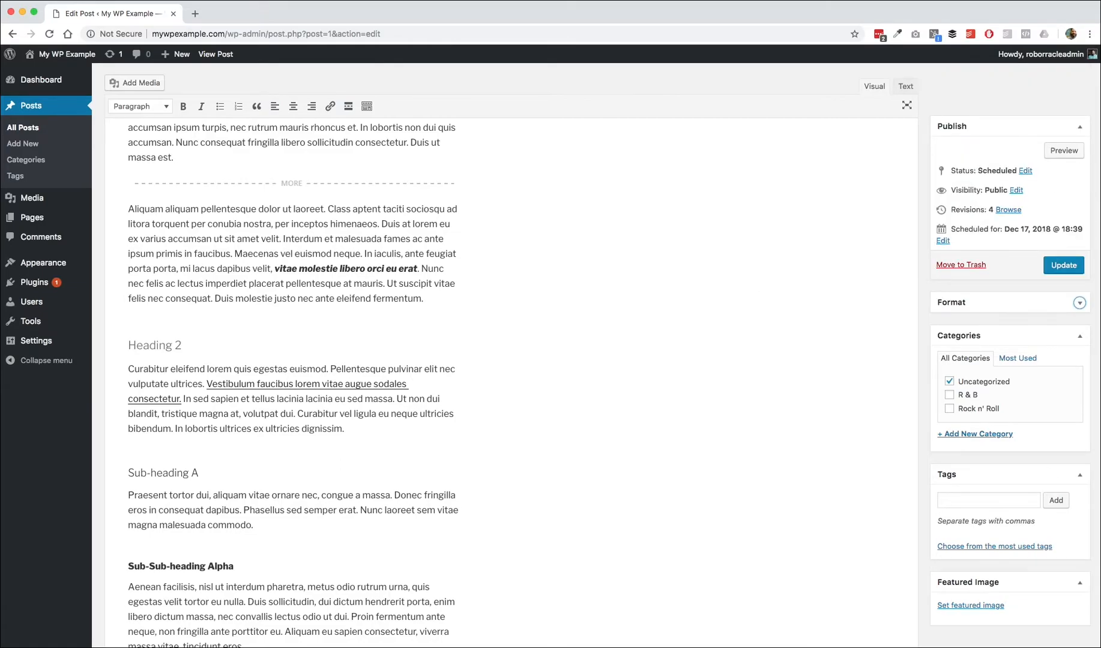
Step: Add a new category named Blues Rock with Rock n' Roll as its parent category
scroll(1043, 330, "down", 5)
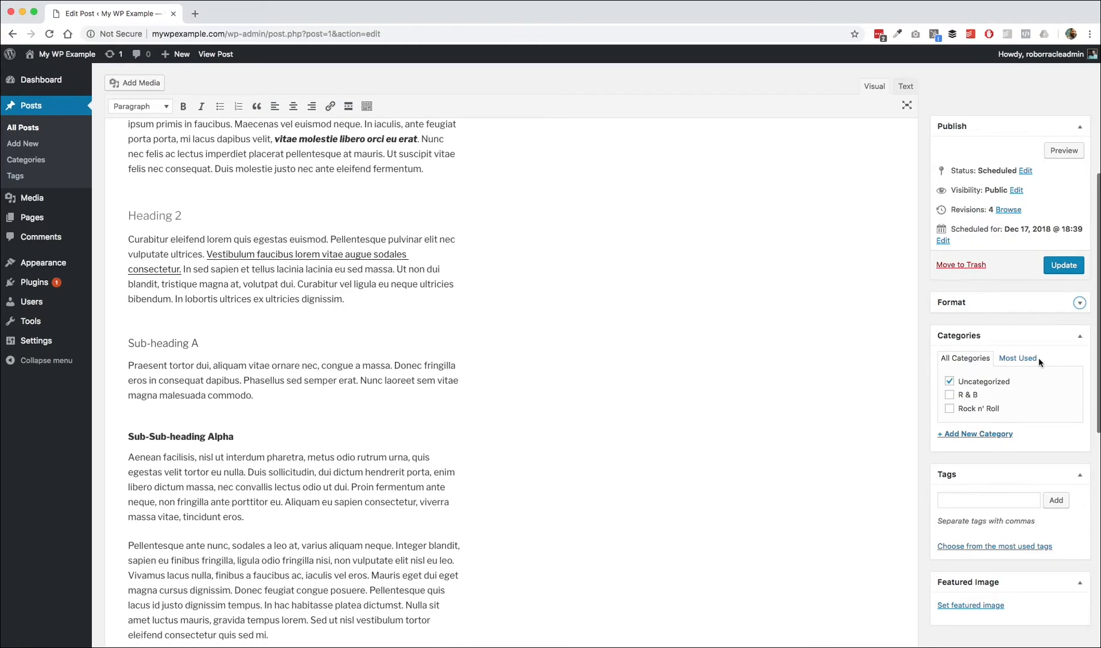
scroll(1041, 351, "down", 2)
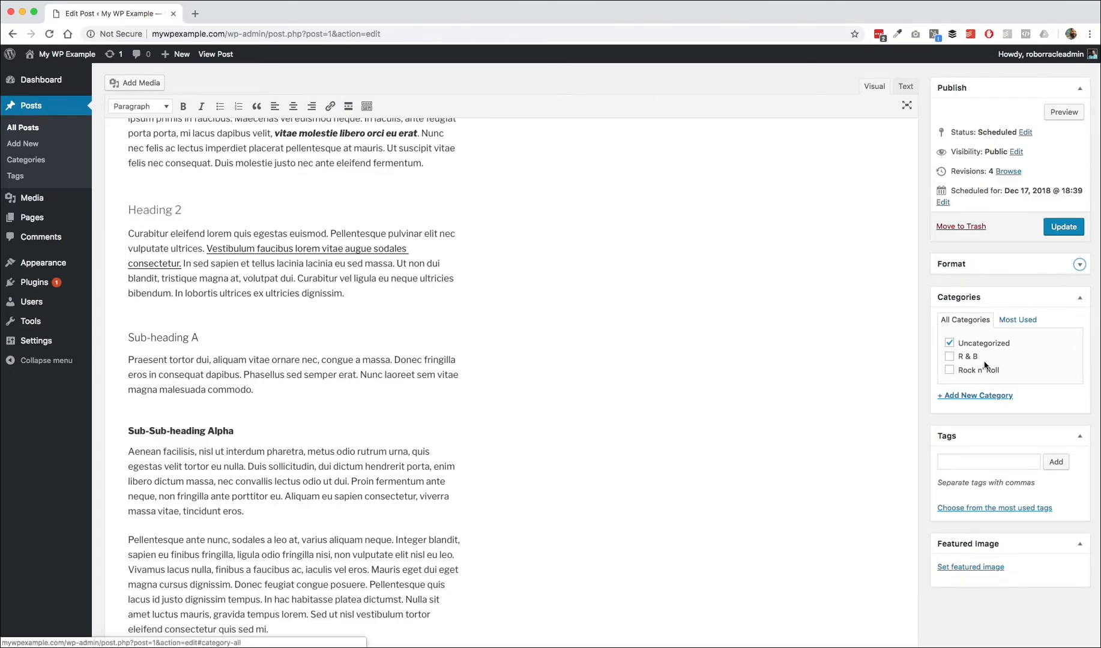
left_click(973, 398)
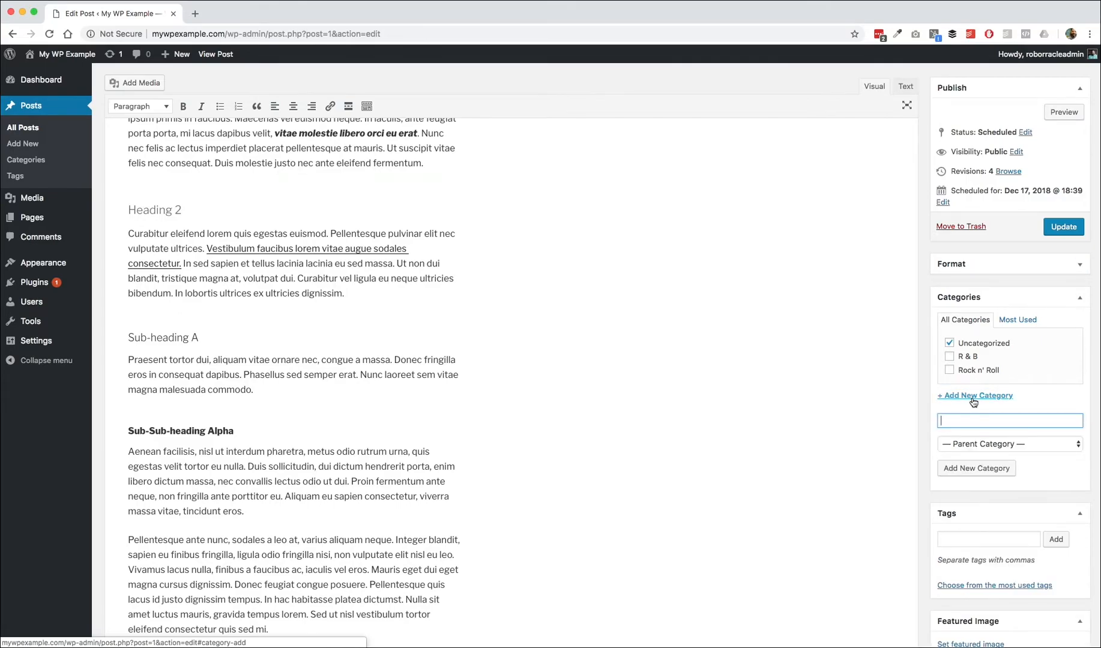
left_click(1001, 445)
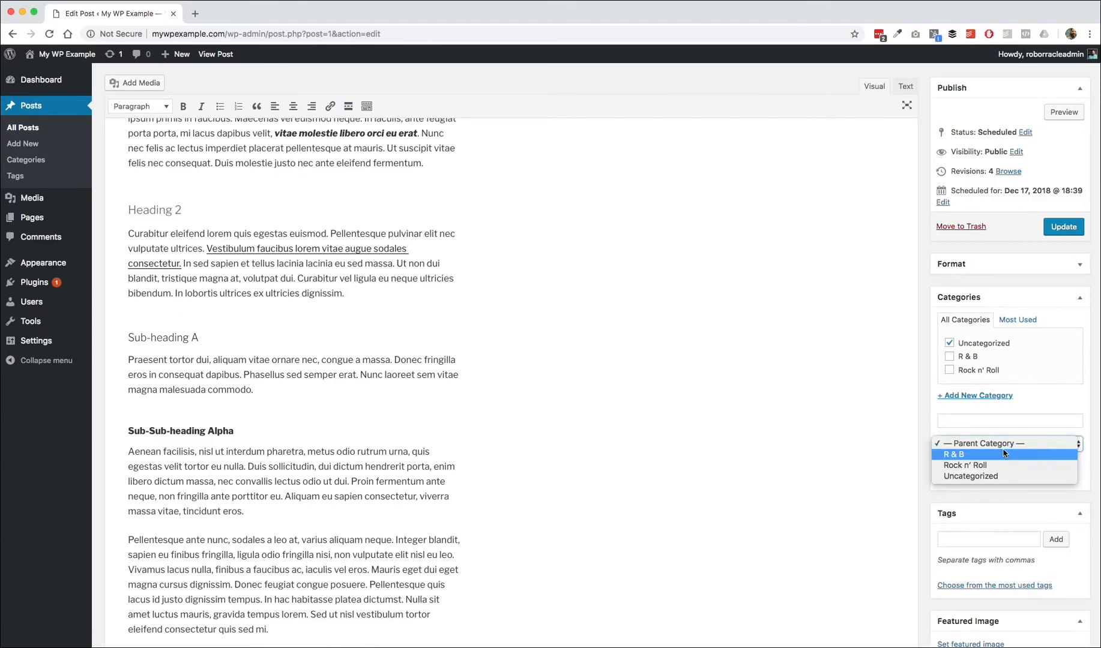
left_click(997, 466)
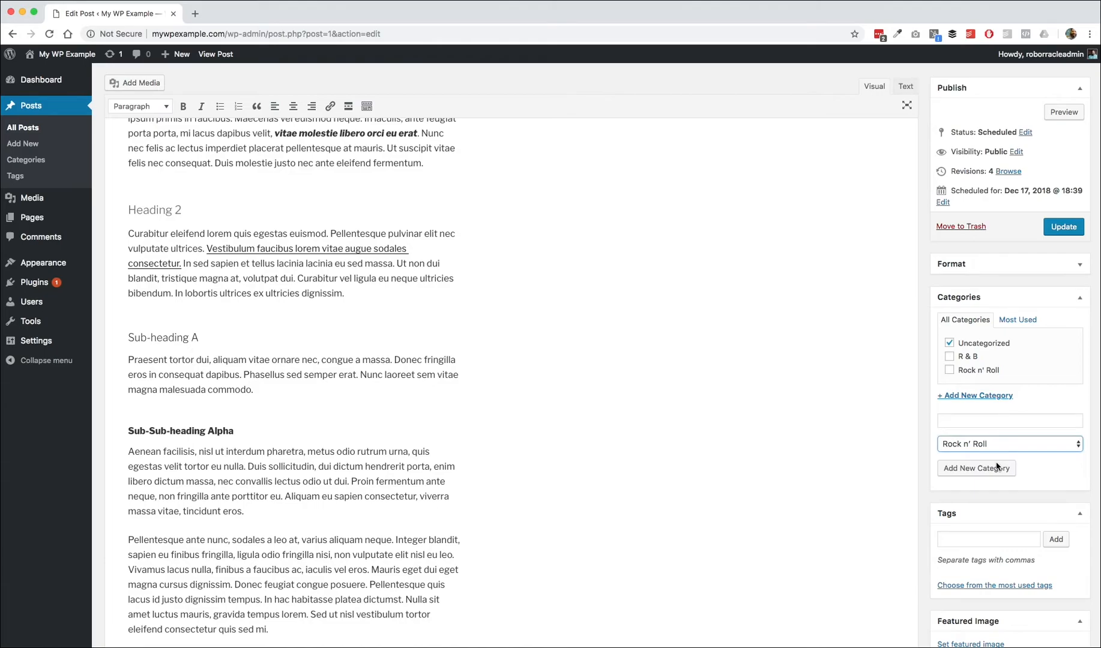
left_click(1004, 421)
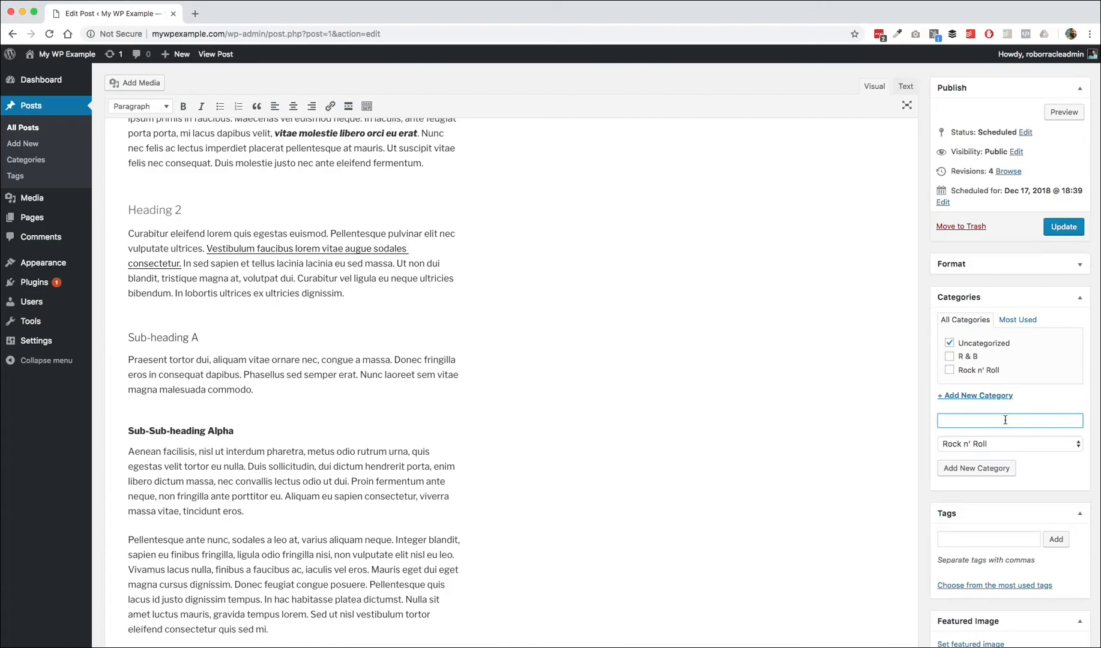
type("Blues Rock")
triple_click(960, 418)
left_click(972, 444)
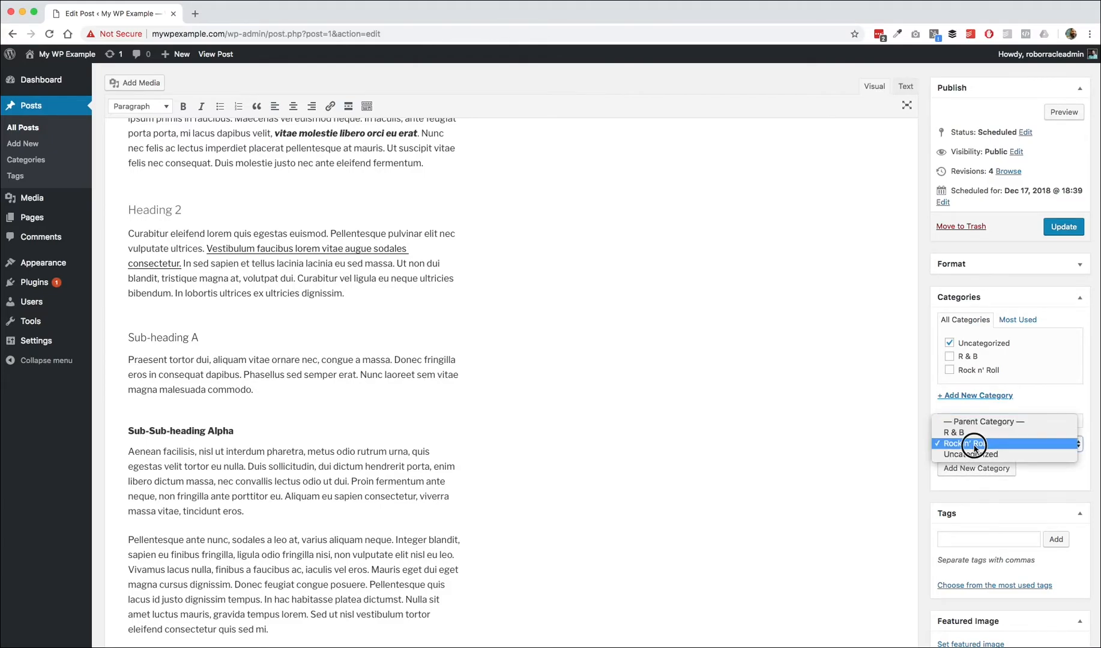
left_click(974, 446)
left_click(976, 468)
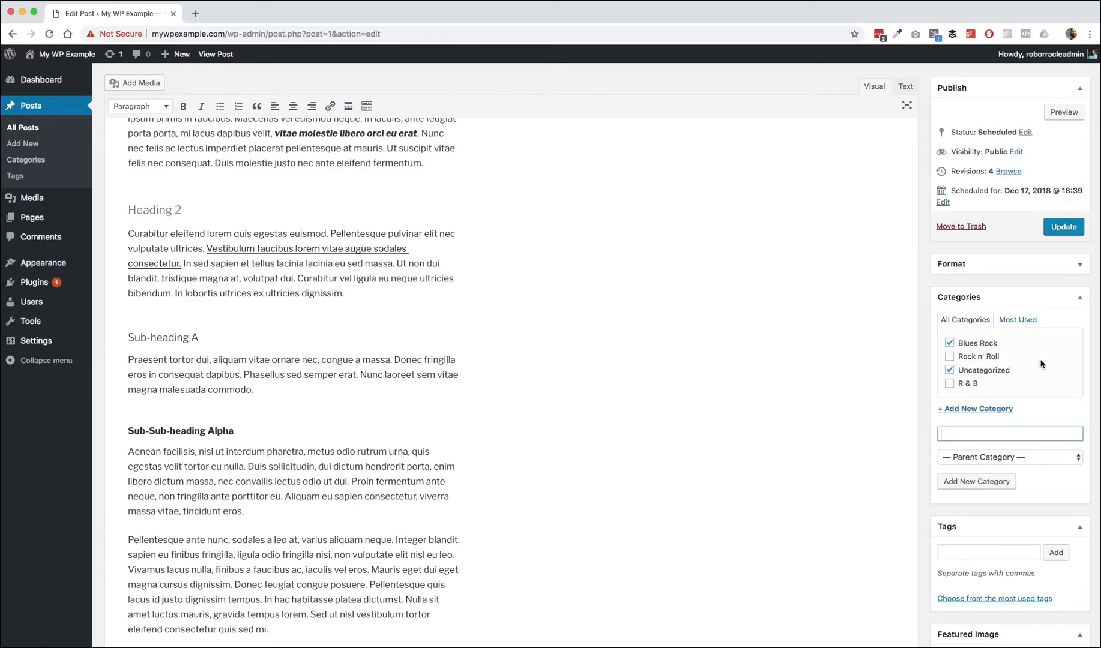
Step: Collapse the Categories box in the sidebar
scroll(997, 507, "down", 4)
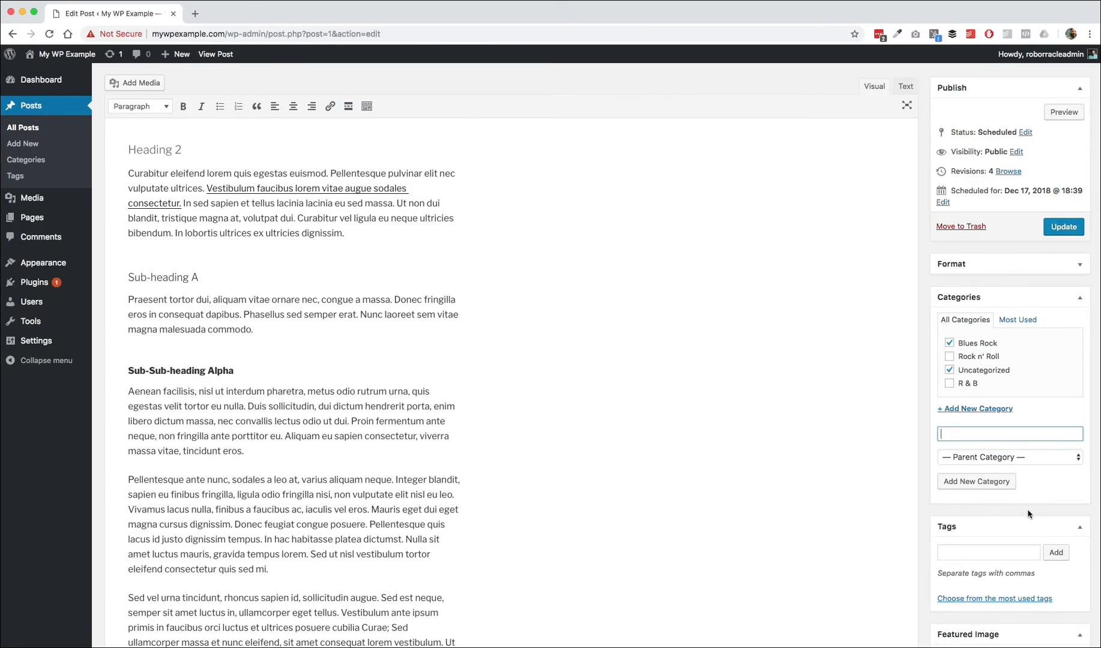
scroll(1041, 507, "down", 2)
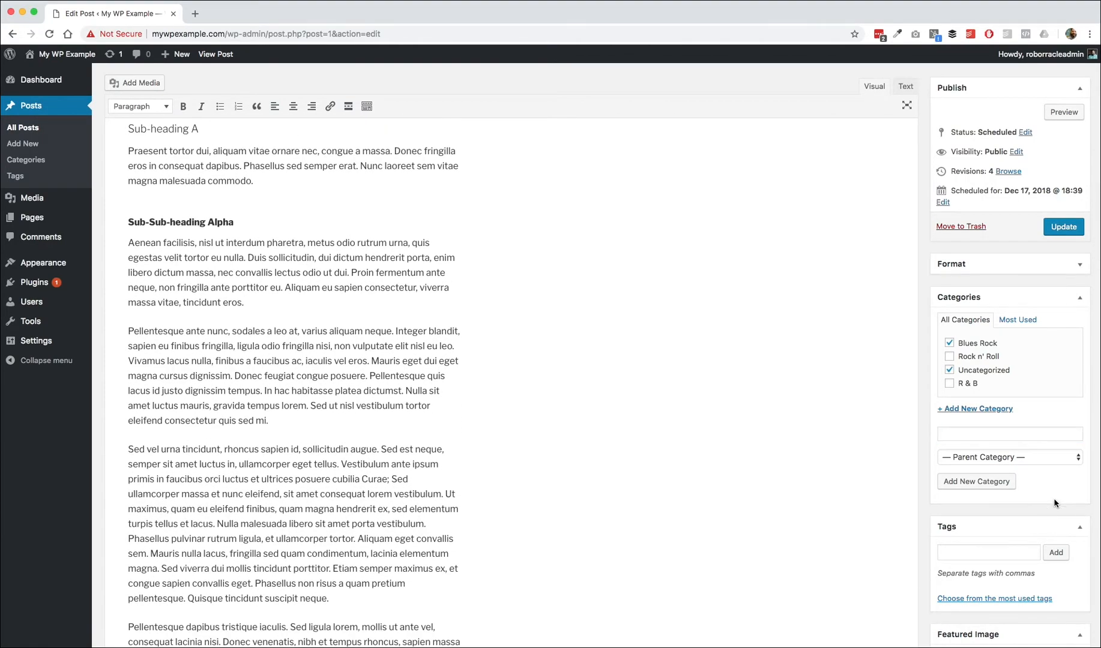
scroll(1051, 502, "down", 2)
scroll(1055, 503, "down", 6)
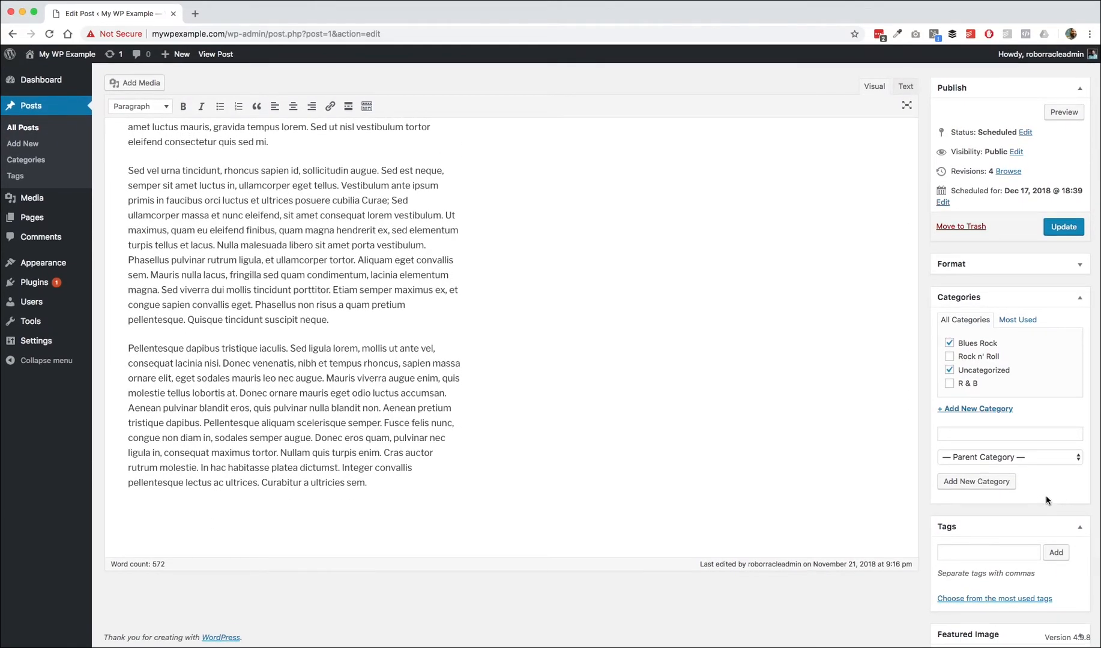
left_click(1081, 302)
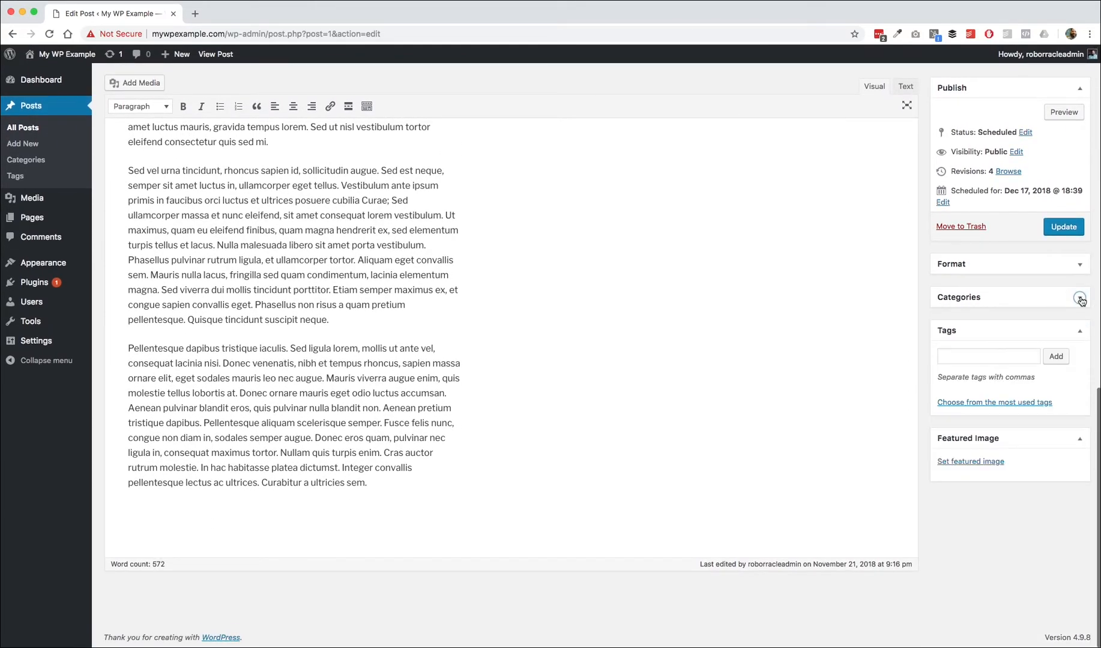
Step: Open the Featured Image dialog and close it without choosing an image, twice
left_click(962, 462)
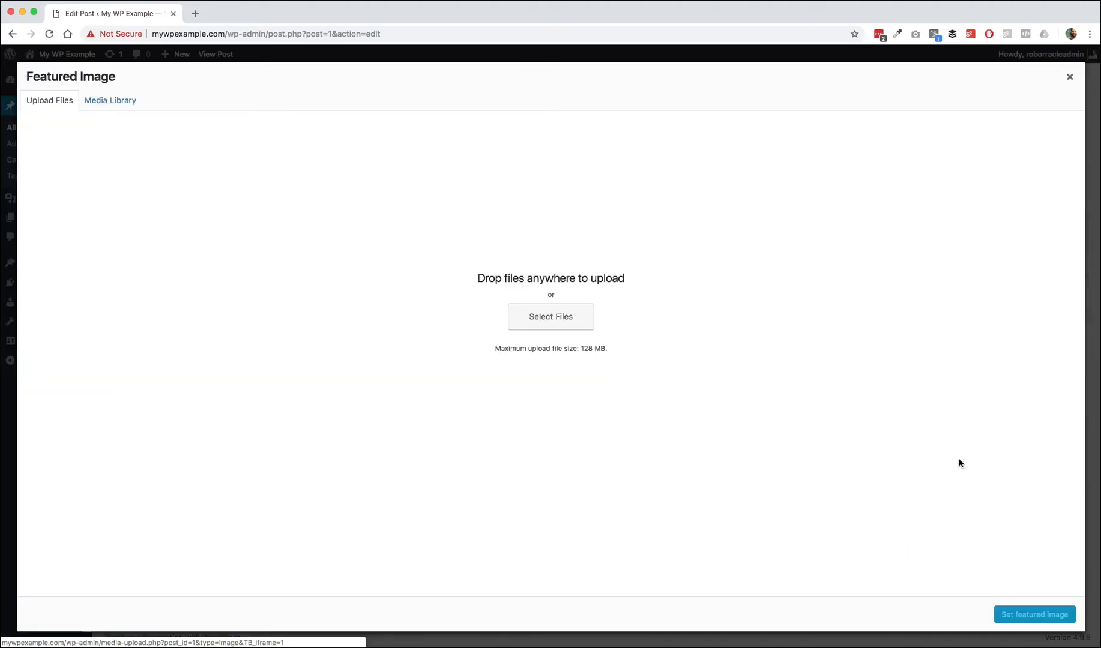
left_click(1070, 76)
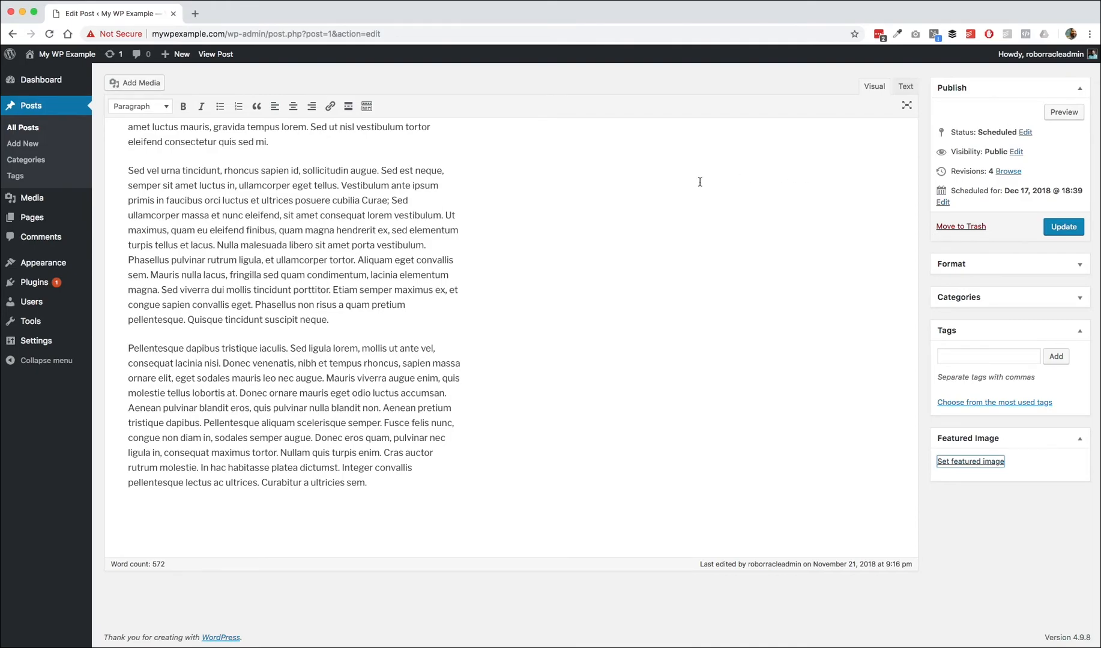
left_click(964, 464)
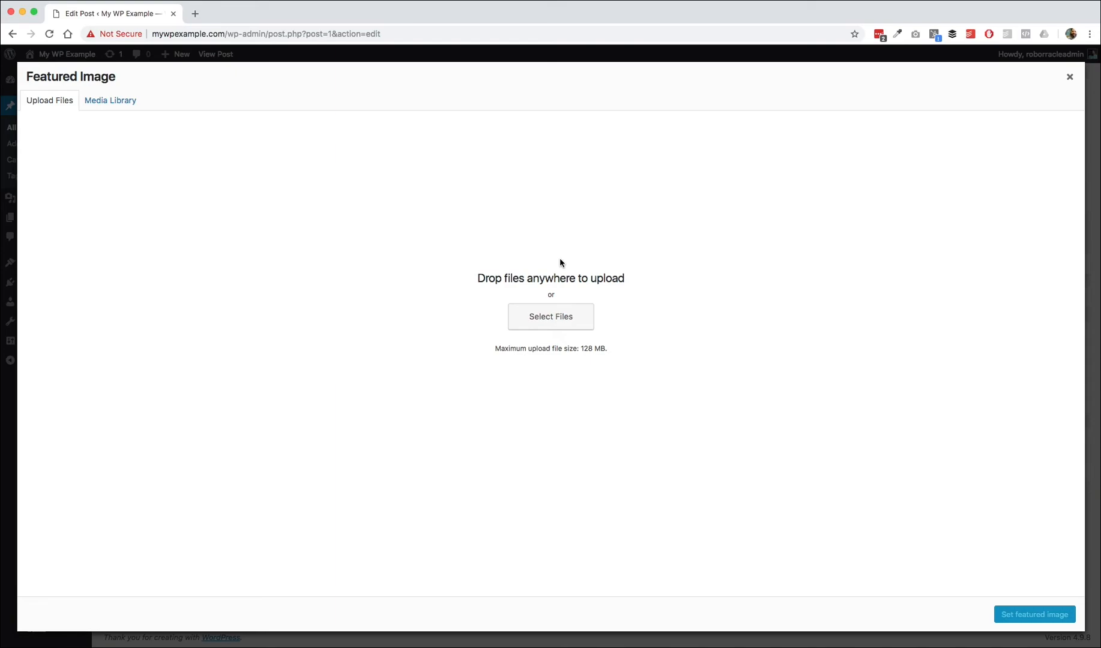
left_click(1070, 77)
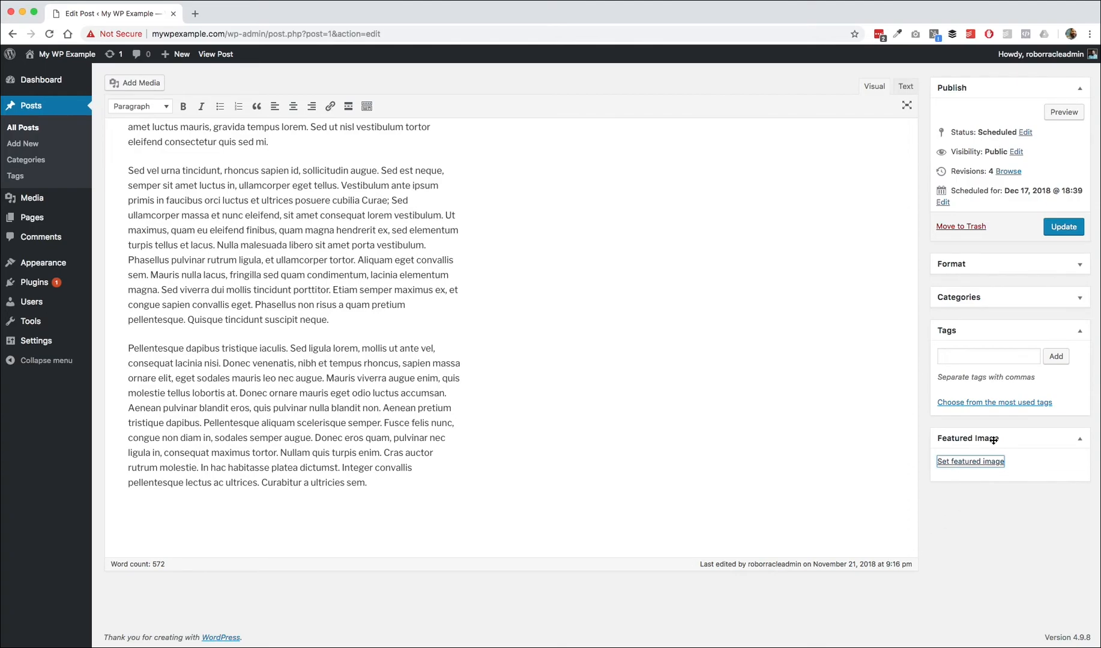
scroll(751, 428, "up", 10)
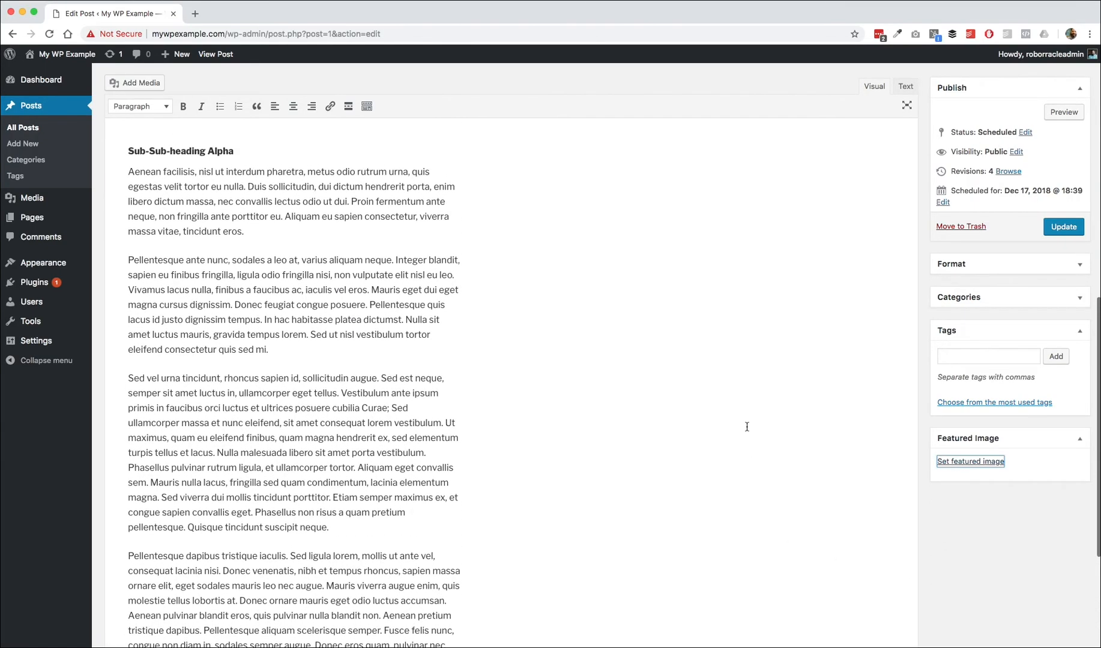
Step: Open the Add Media dialog from the editor and close it without inserting anything
scroll(747, 427, "up", 8)
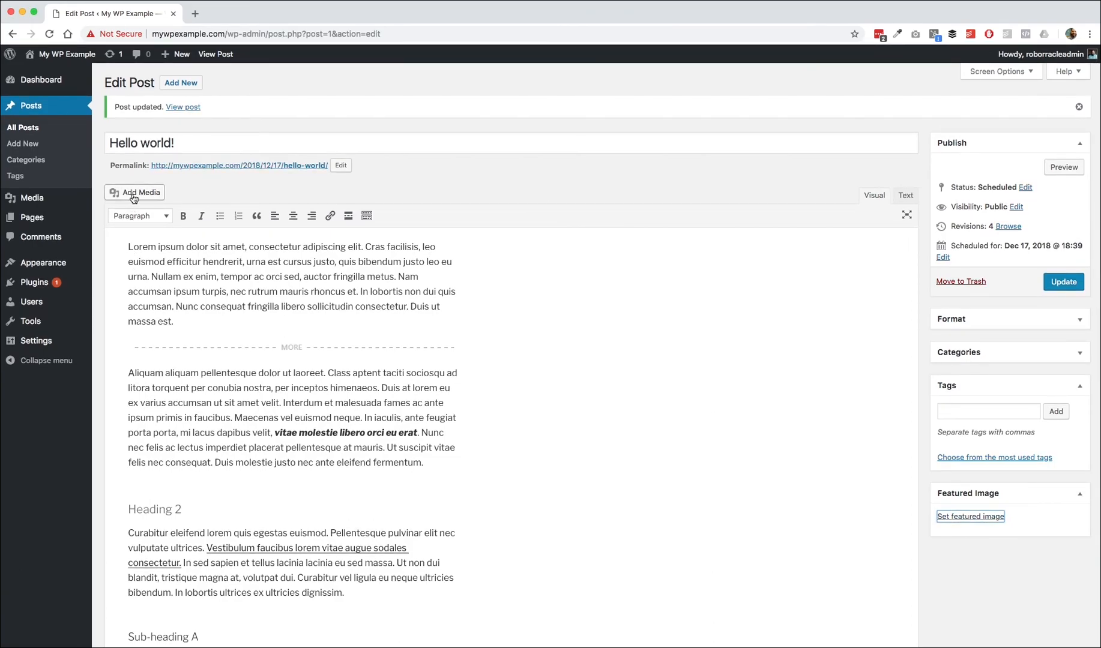
left_click(126, 245)
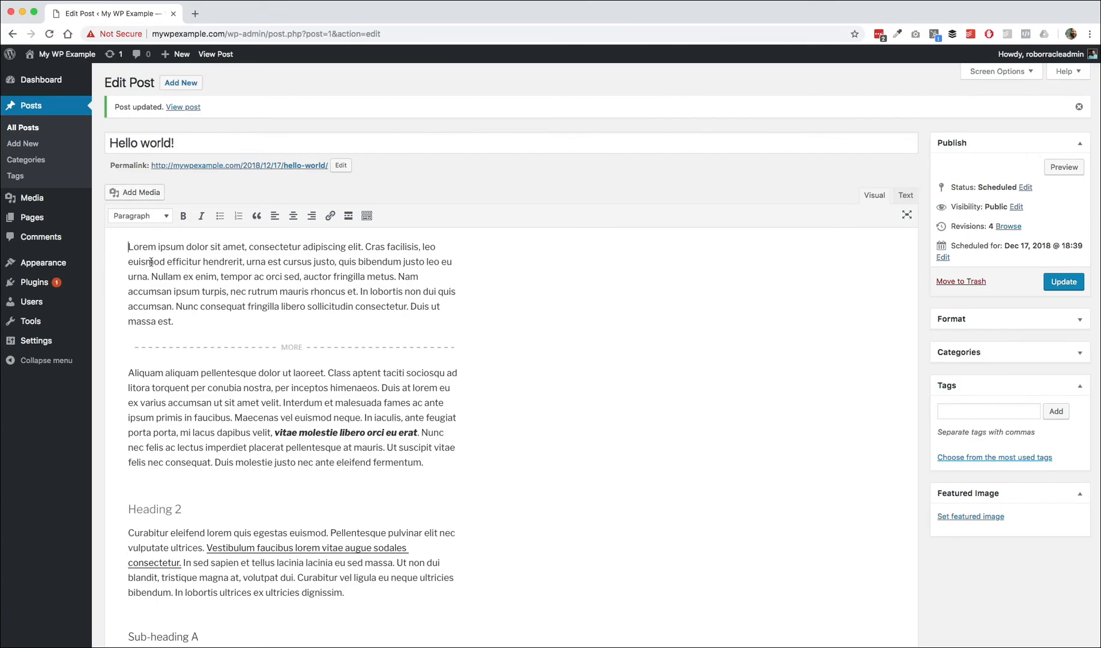
left_click(130, 247)
left_click(139, 193)
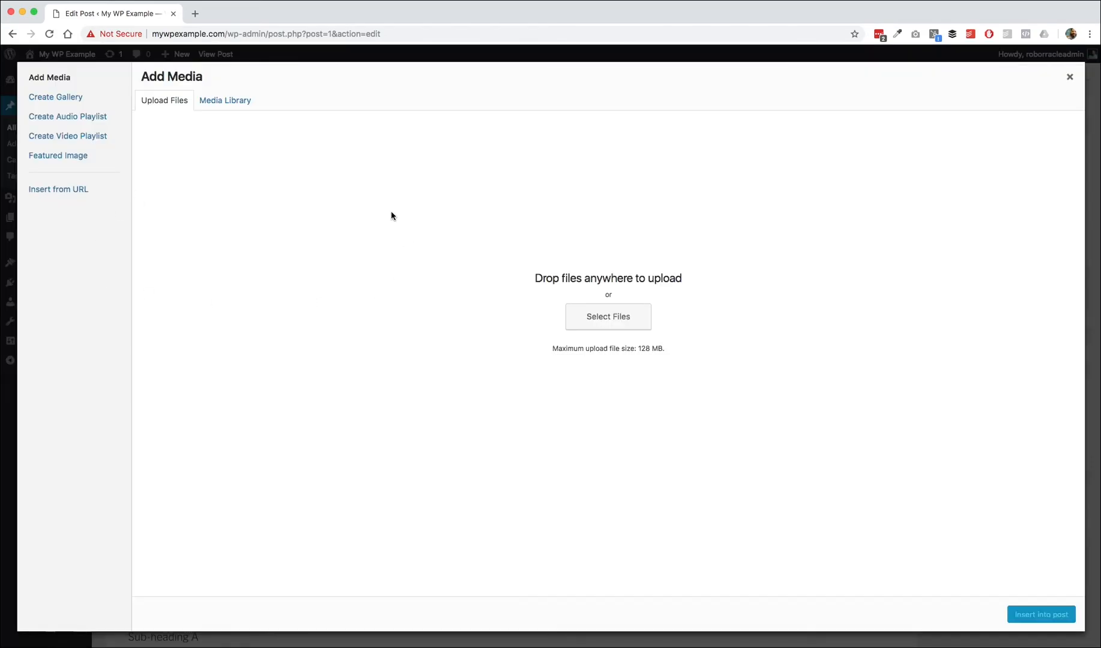
left_click(467, 319)
left_click(1070, 76)
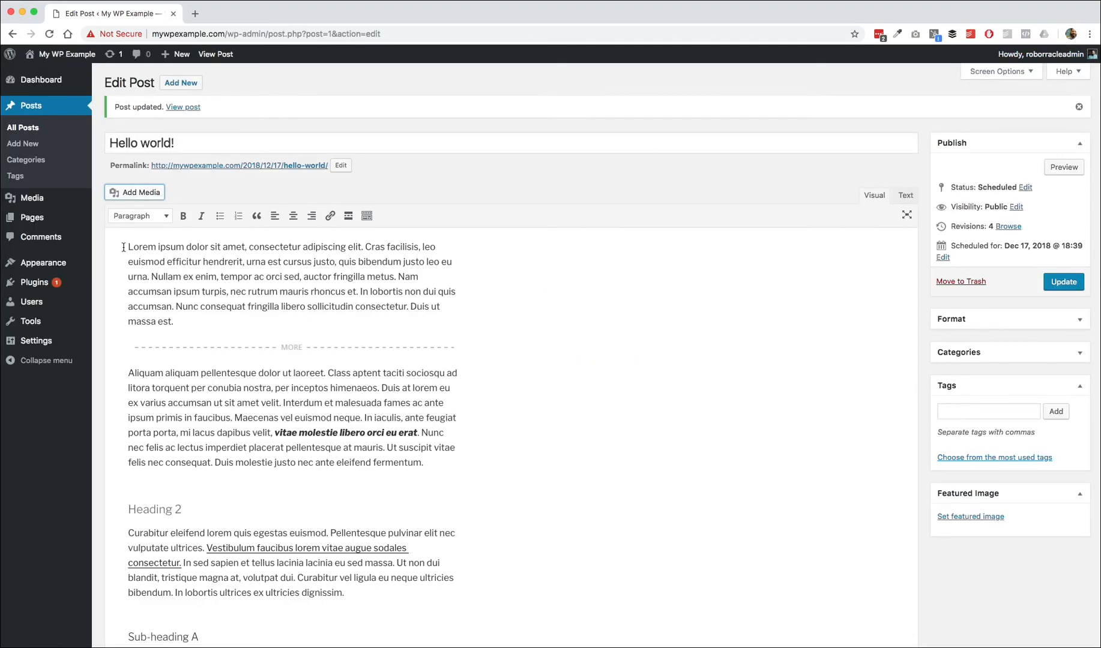
Step: Highlight the opening paragraph of the post, then open and close the Featured Image dialog without choosing an image
left_click_drag(127, 246, 180, 321)
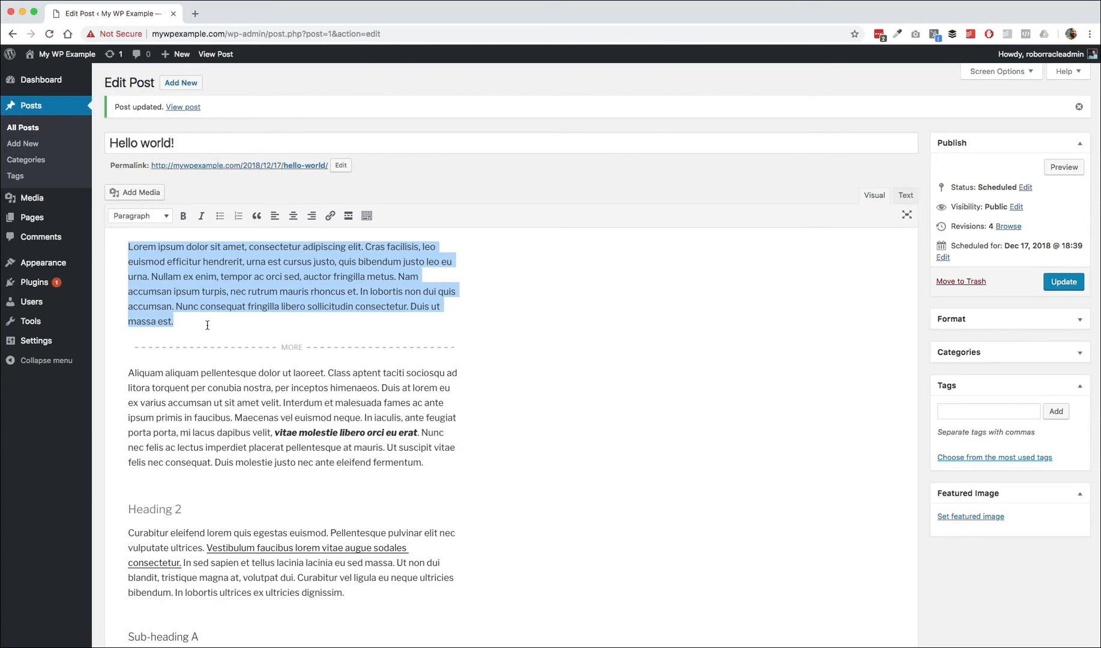
left_click(990, 516)
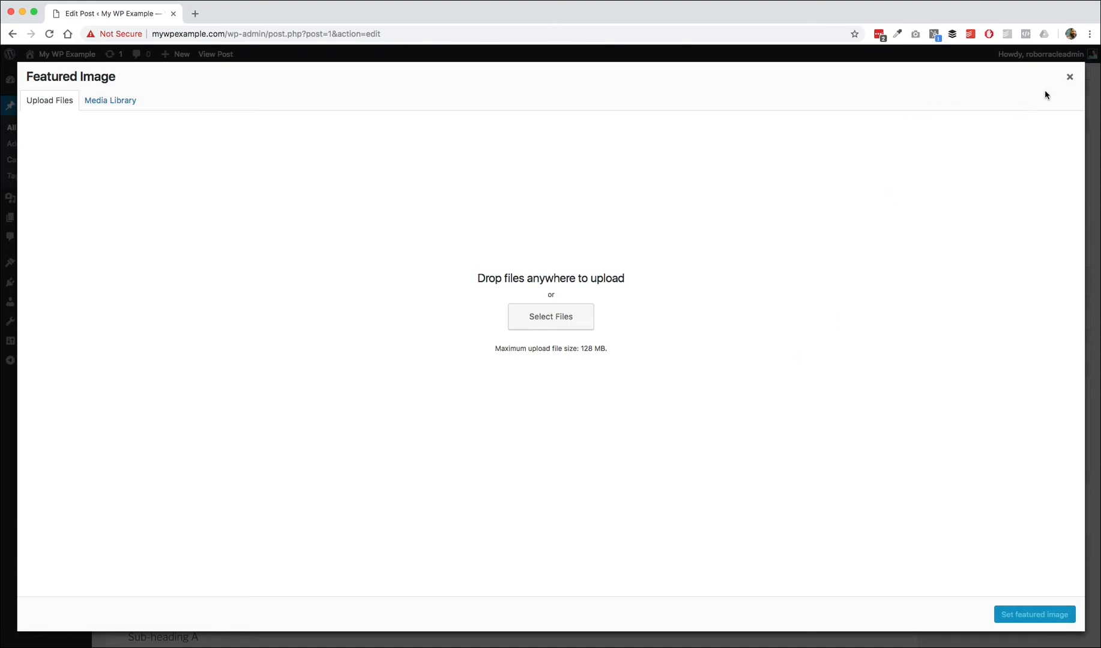
left_click(1071, 78)
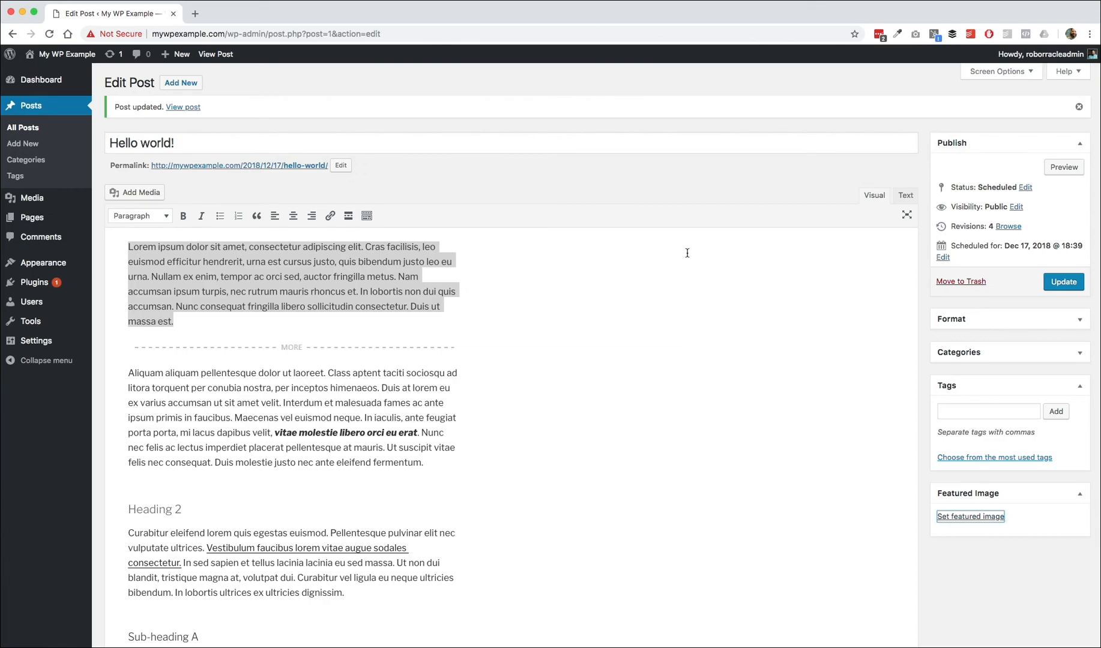
Step: Enable the Revisions box in Screen Options and close the options panel
scroll(696, 330, "down", 3)
scroll(696, 333, "down", 15)
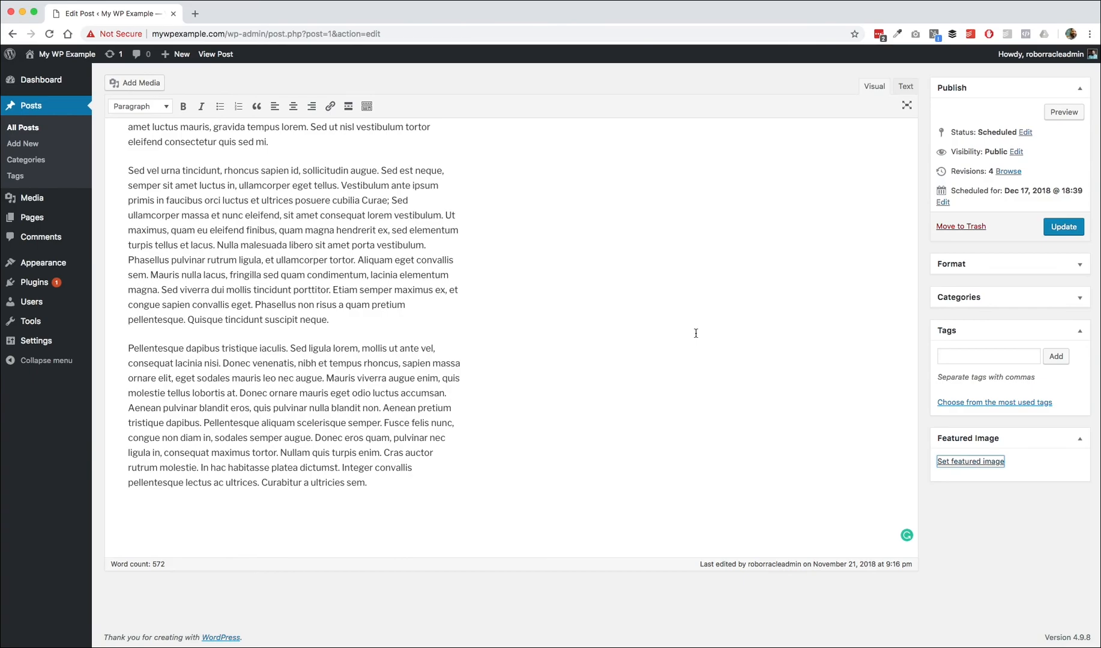
scroll(696, 330, "up", 18)
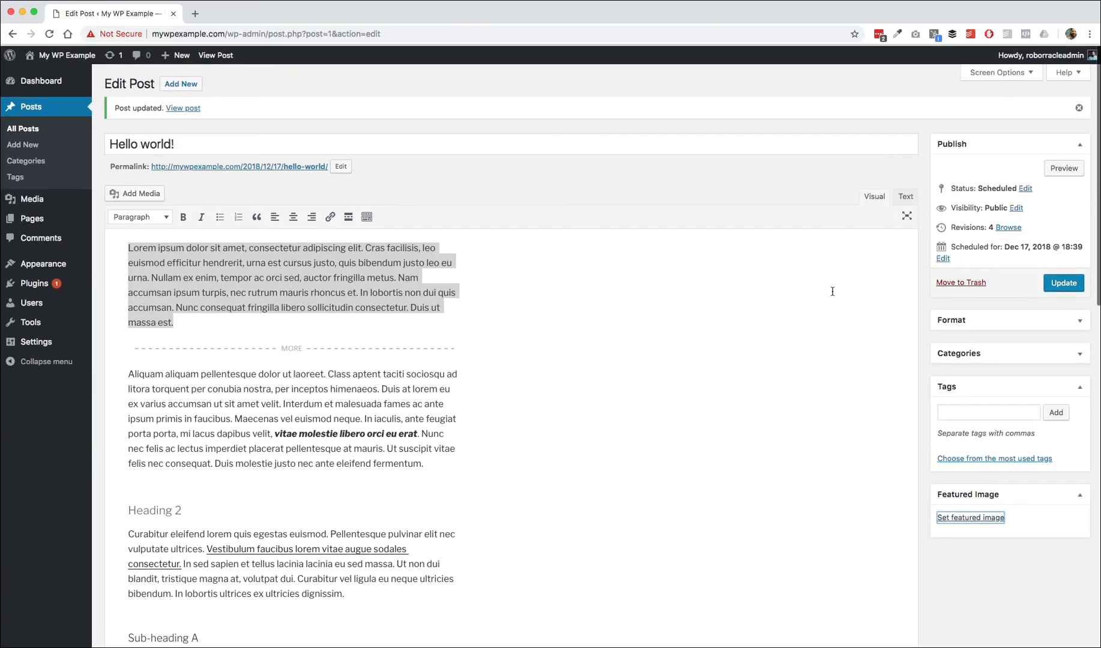
mouse_move(1032, 78)
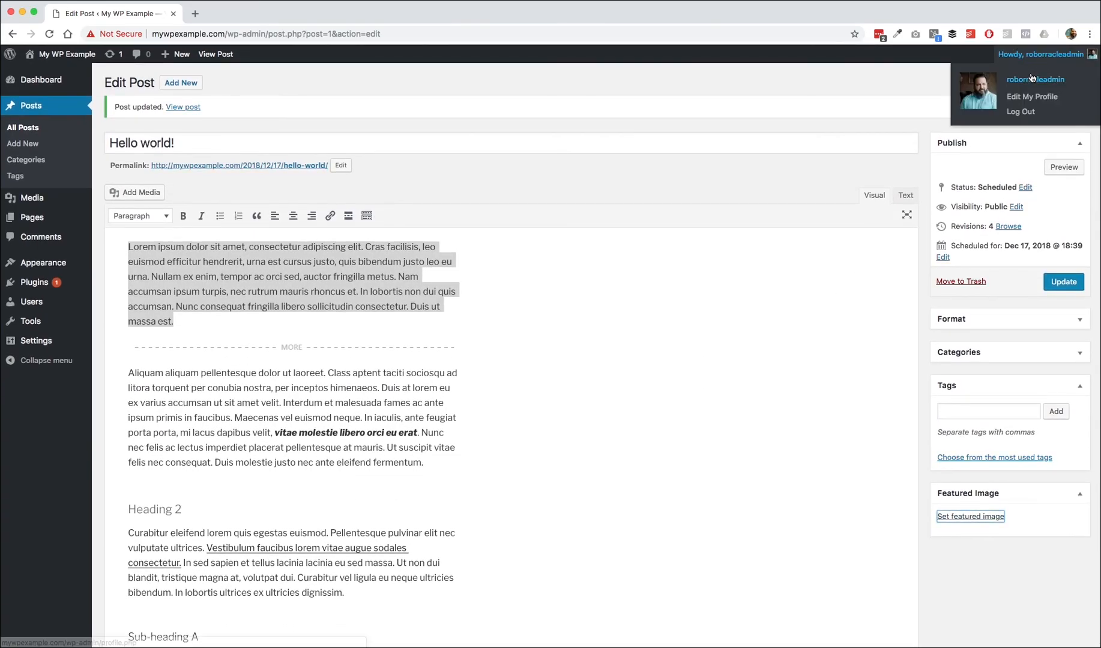
left_click(991, 75)
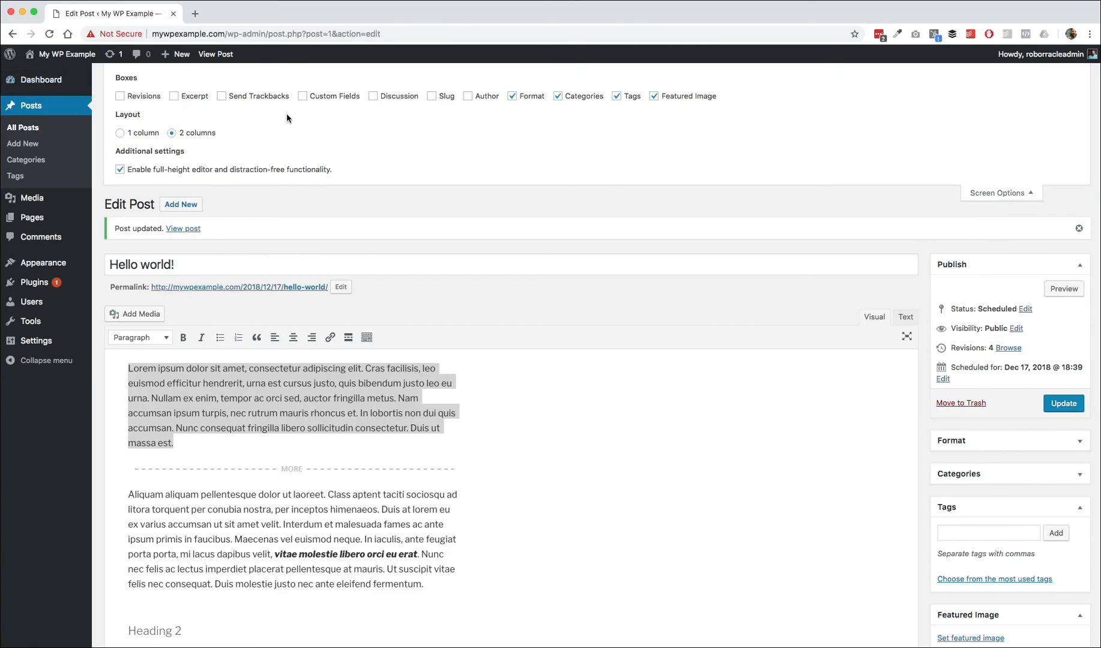
left_click(120, 96)
left_click(1007, 194)
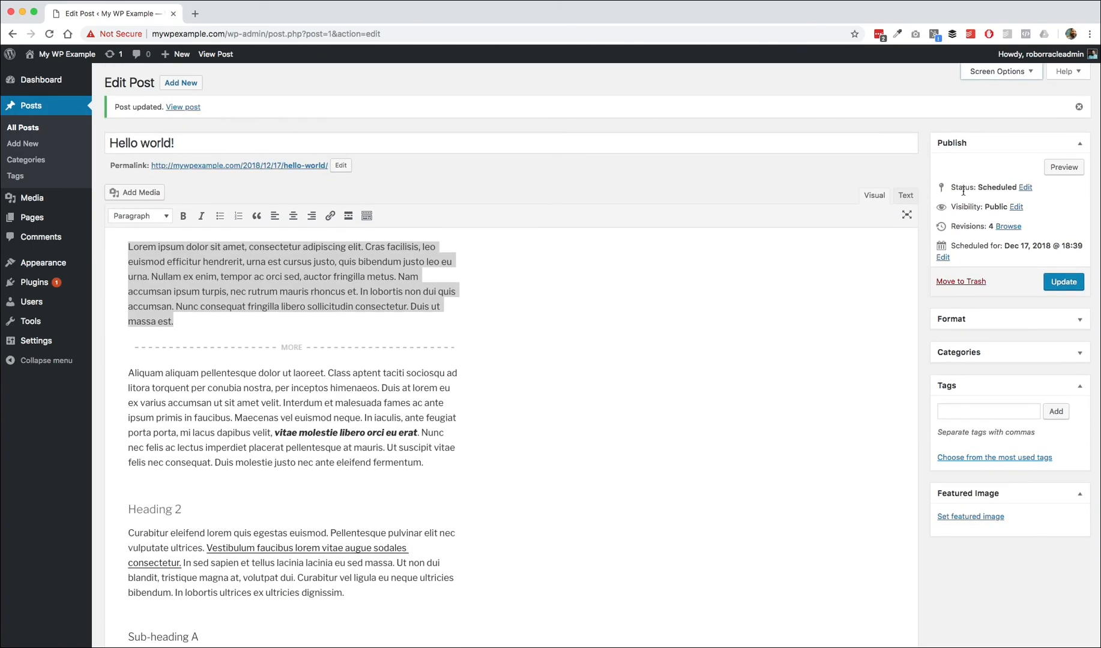
Step: Examine the Revisions box beneath the editor, then reopen and close Screen Options
scroll(961, 201, "down", 15)
scroll(960, 201, "down", 3)
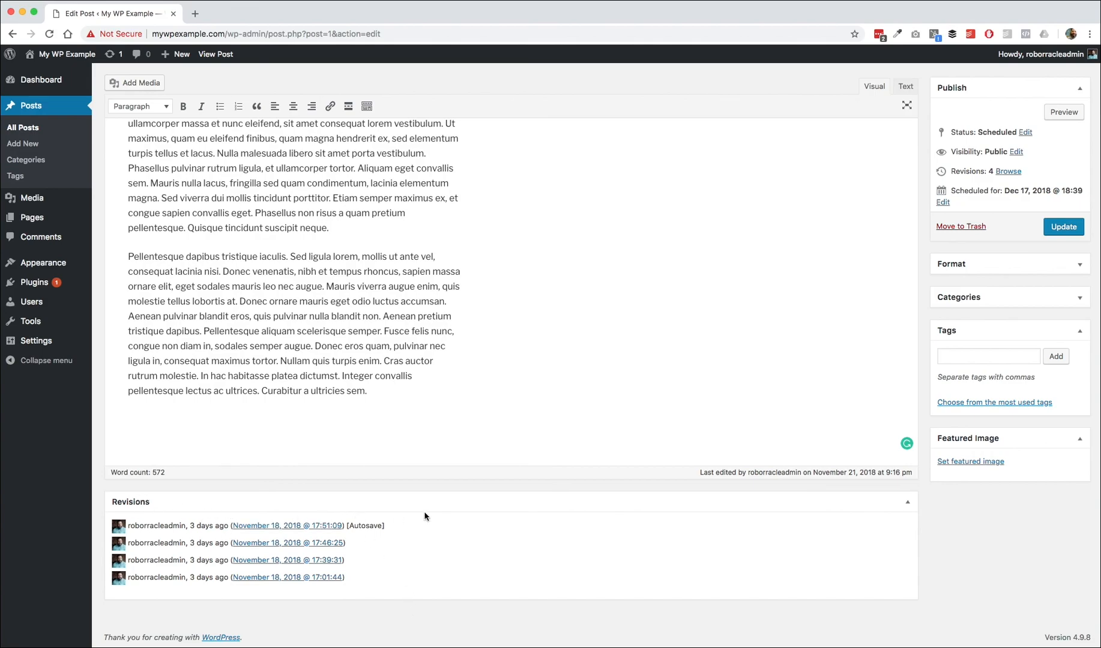
scroll(564, 501, "up", 15)
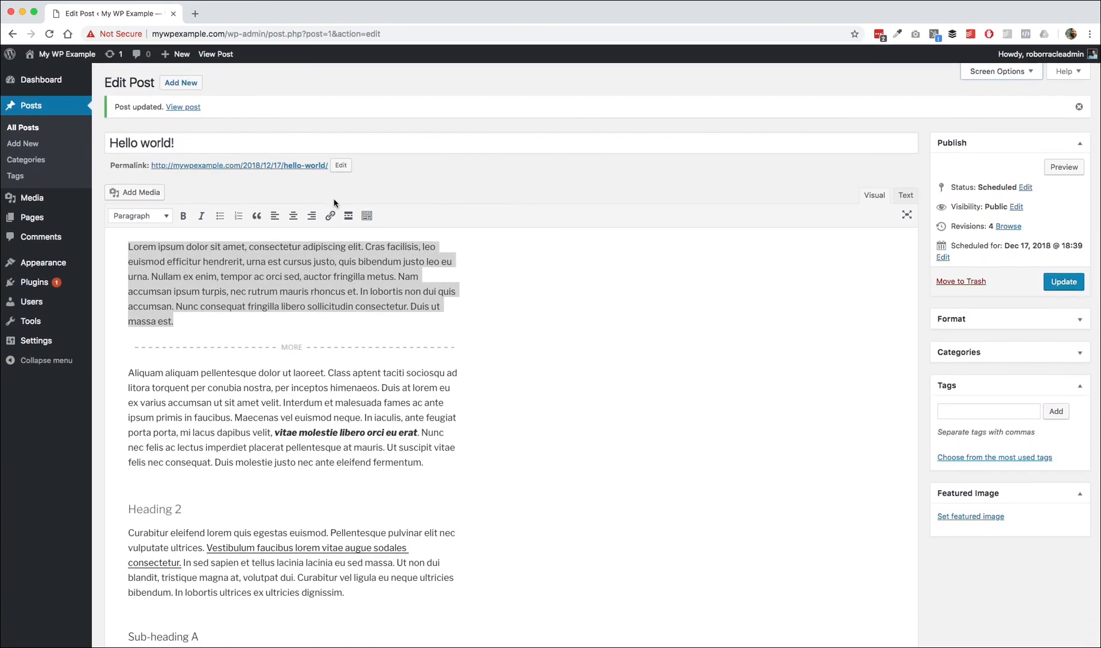
left_click(1015, 72)
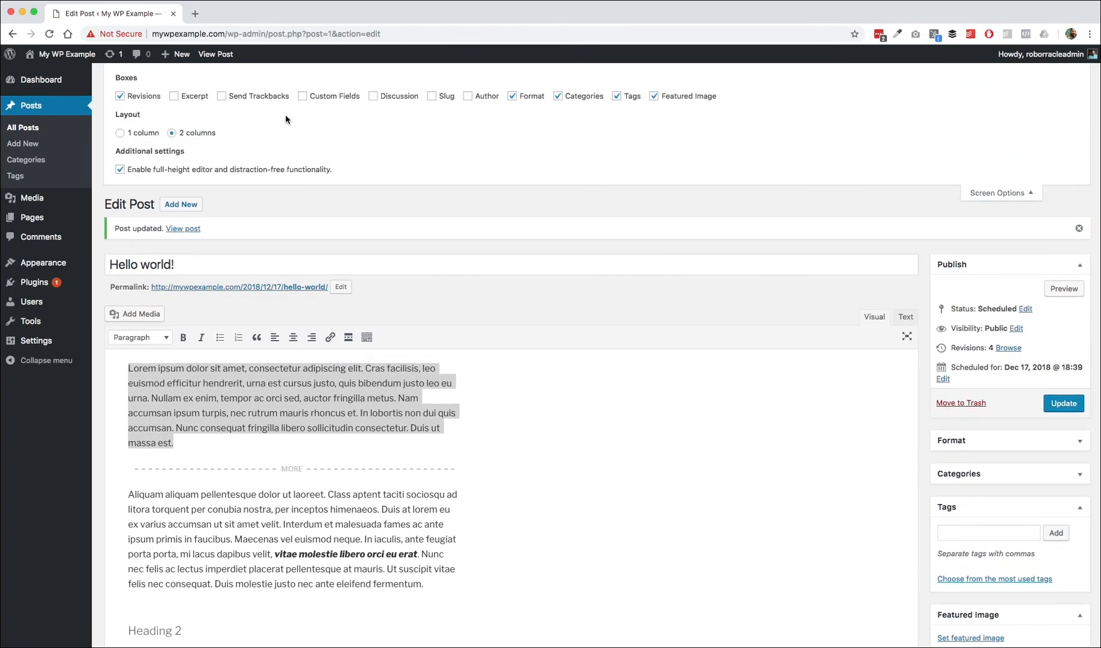
left_click(1001, 193)
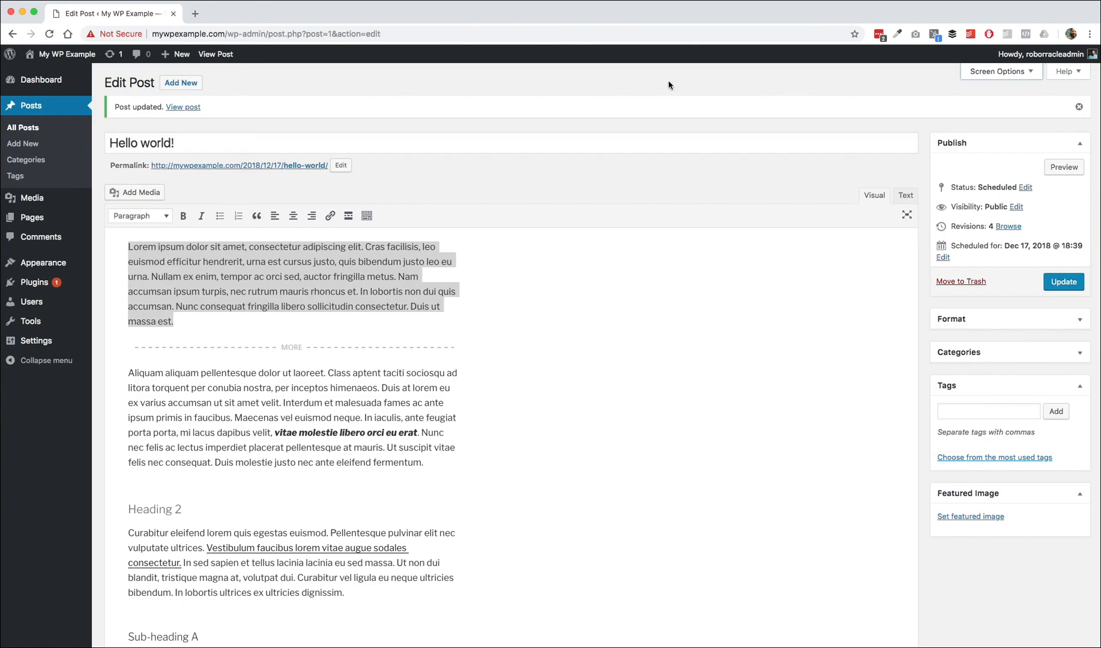